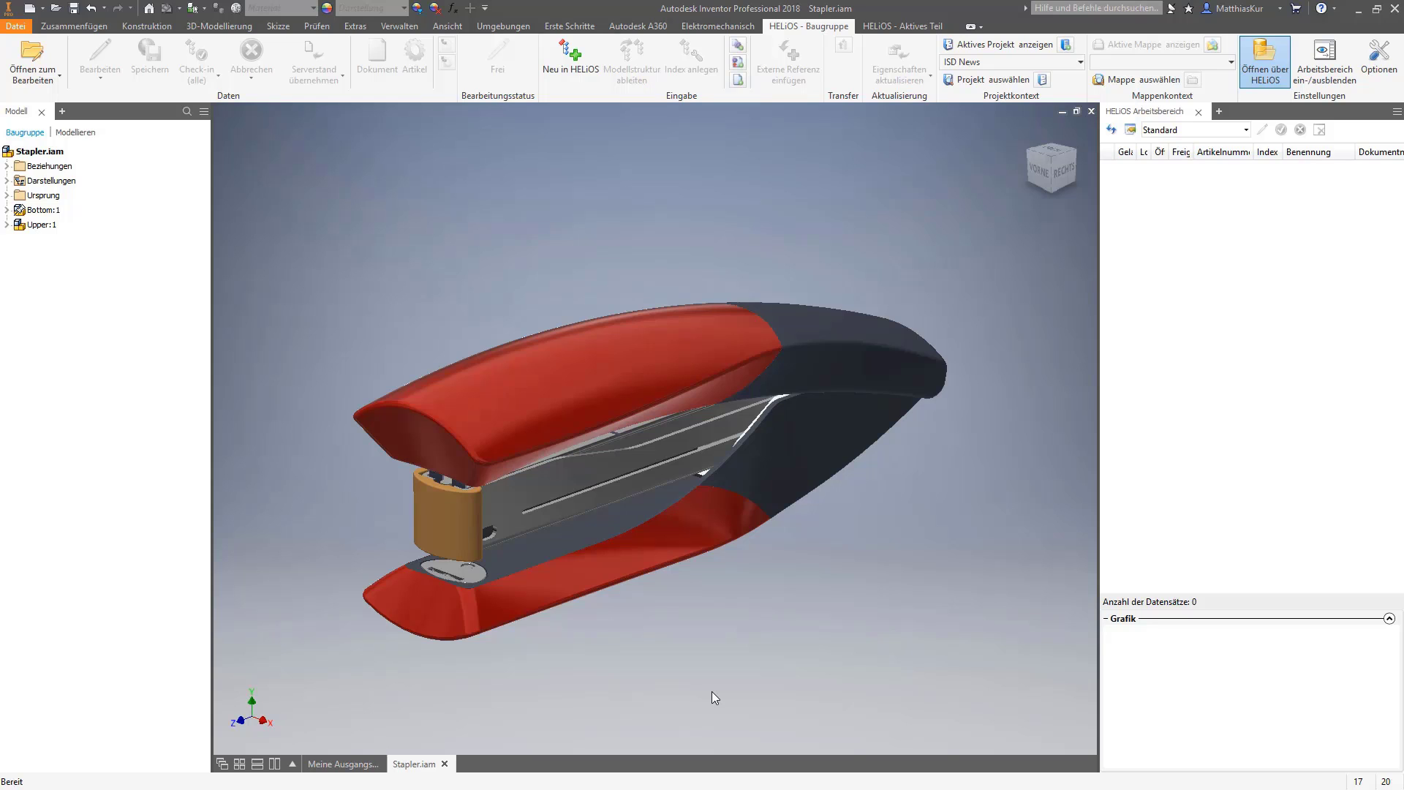
# Review the Standard attribute mappings for transfer to HELiOS and the available configuration files, leaving the HELiOS options unchanged.
pyautogui.click(1379, 59)
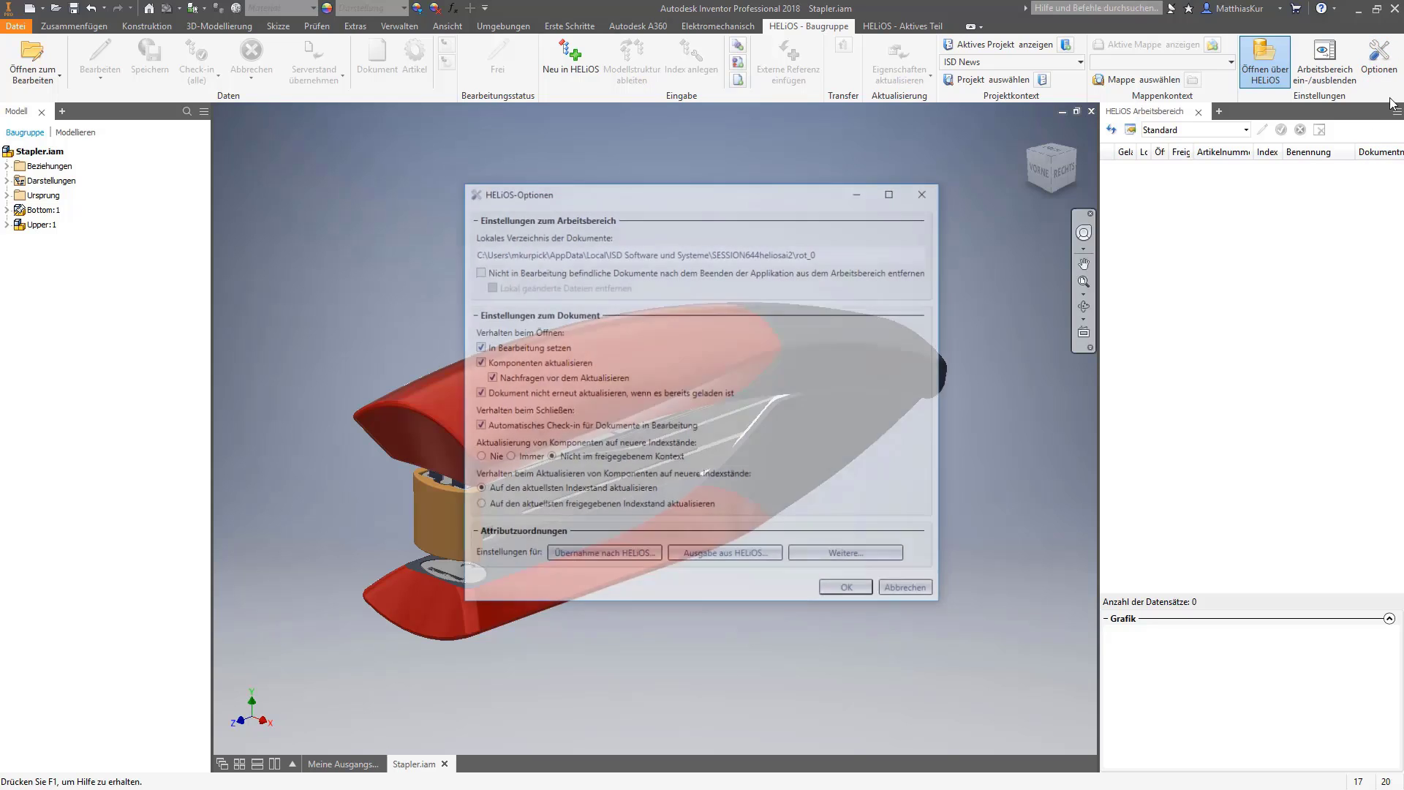
pyautogui.click(613, 557)
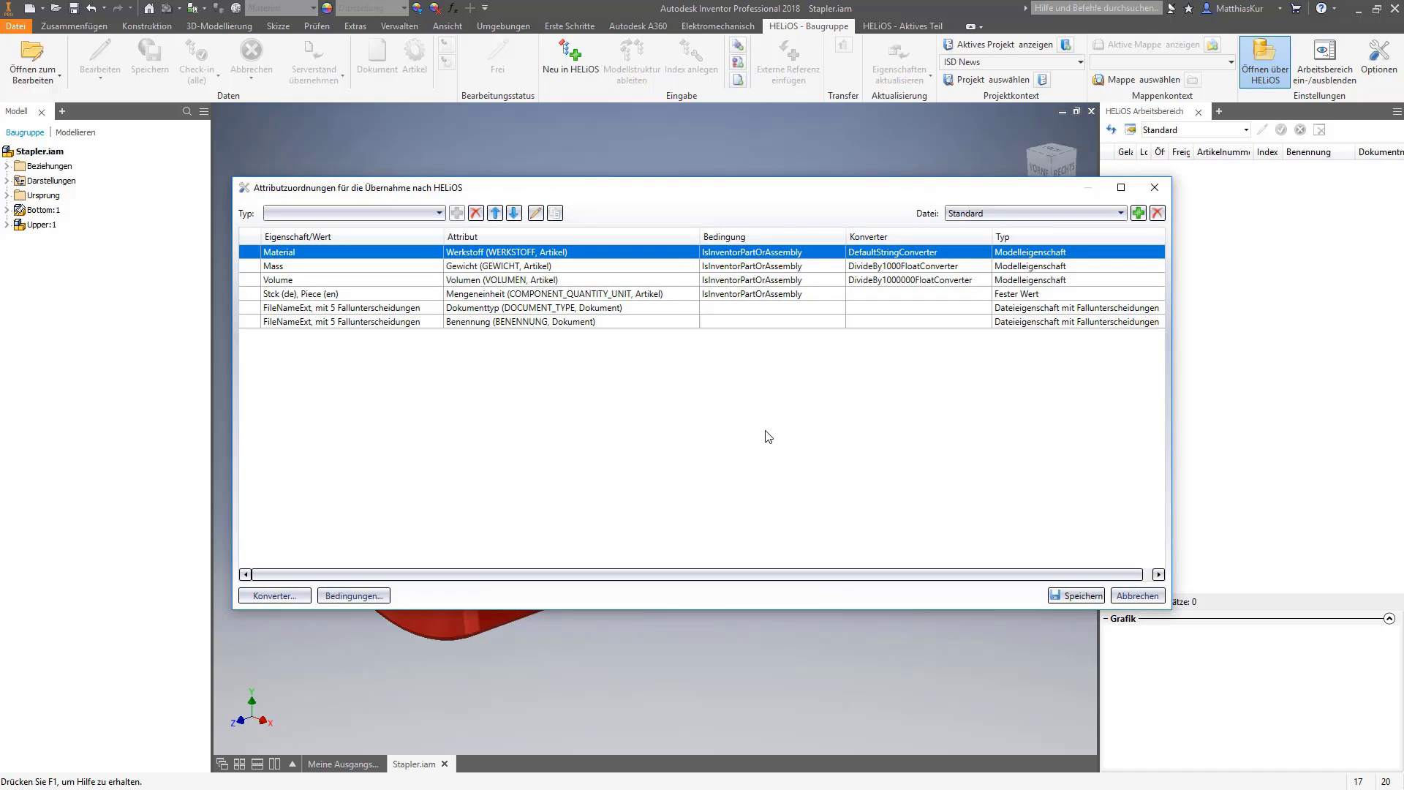
pyautogui.click(971, 216)
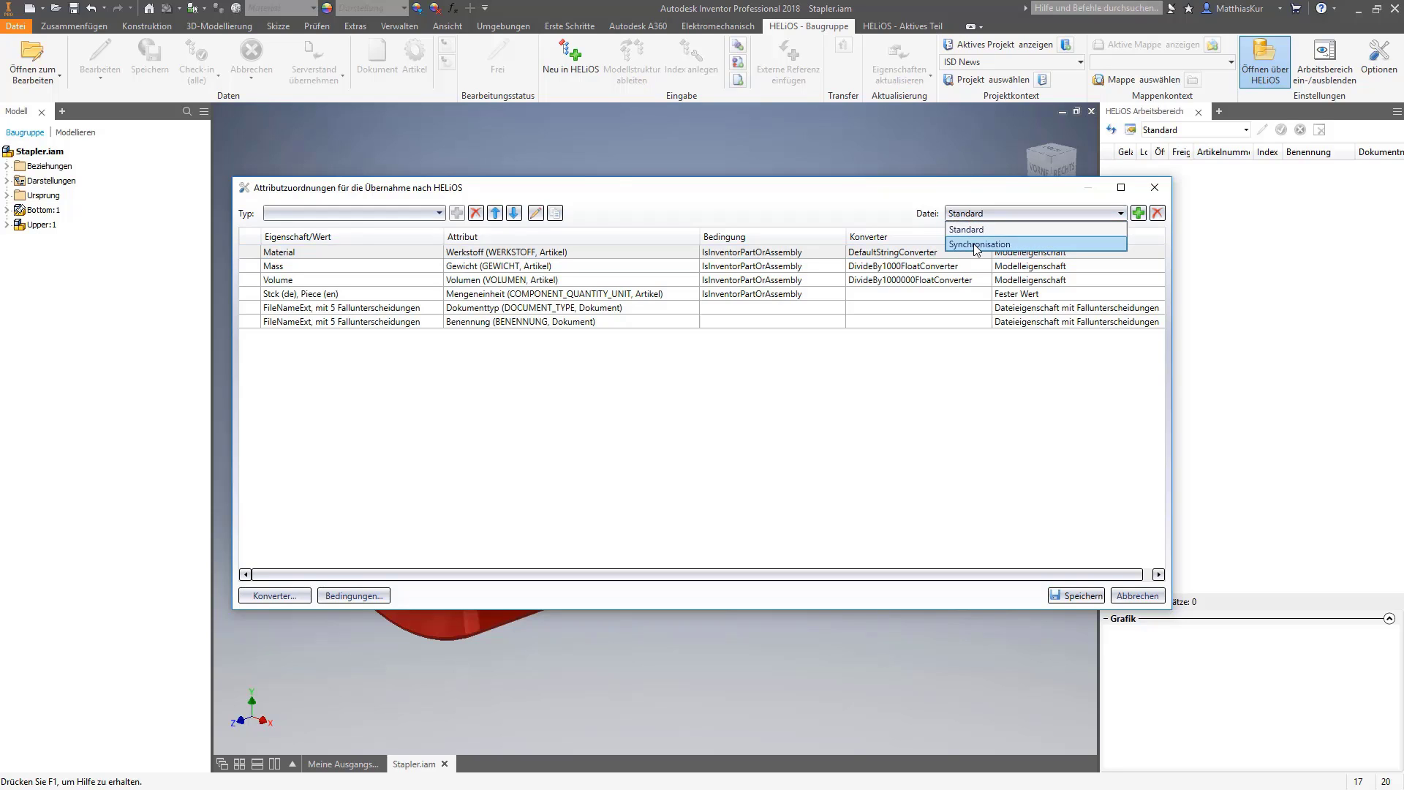
pyautogui.click(860, 217)
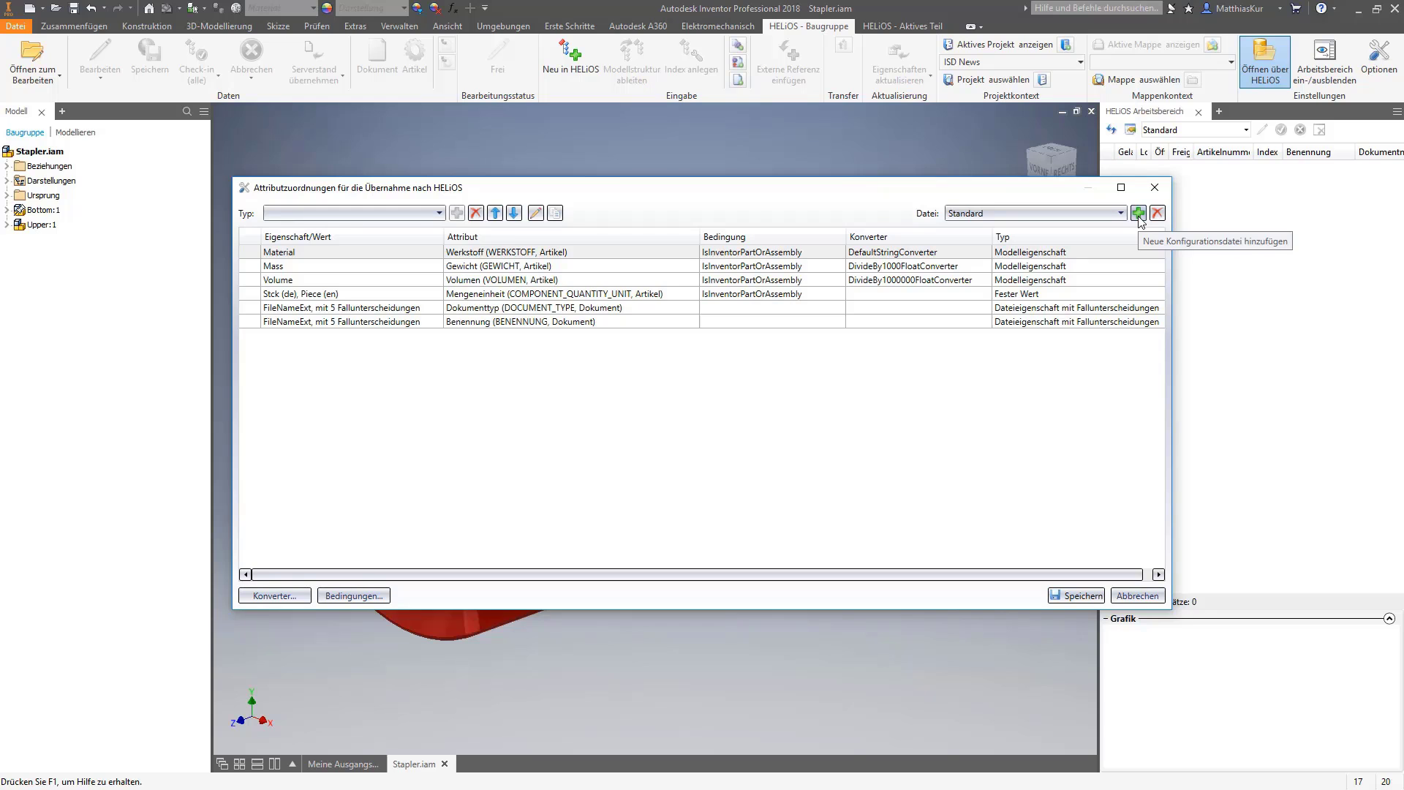
pyautogui.click(1130, 596)
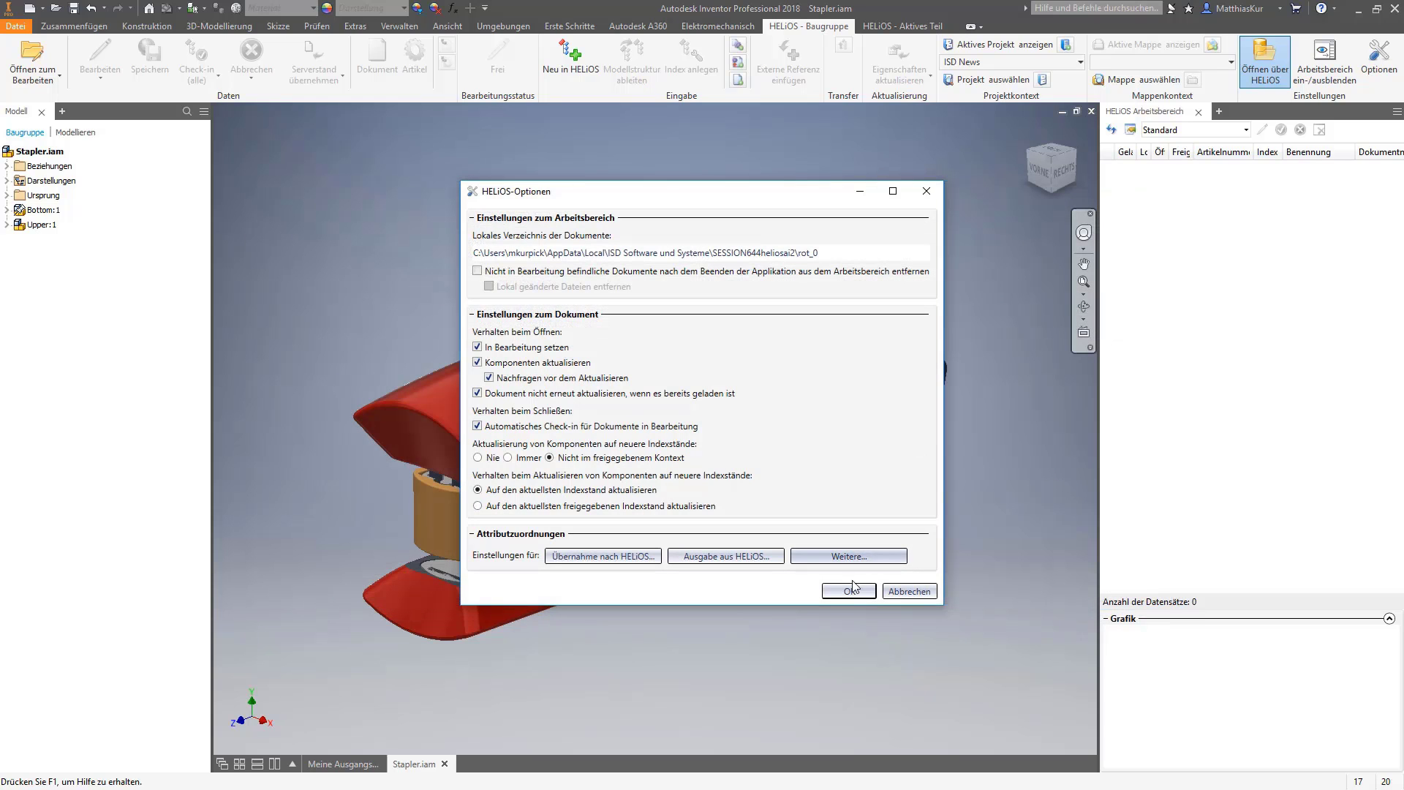
pyautogui.click(903, 597)
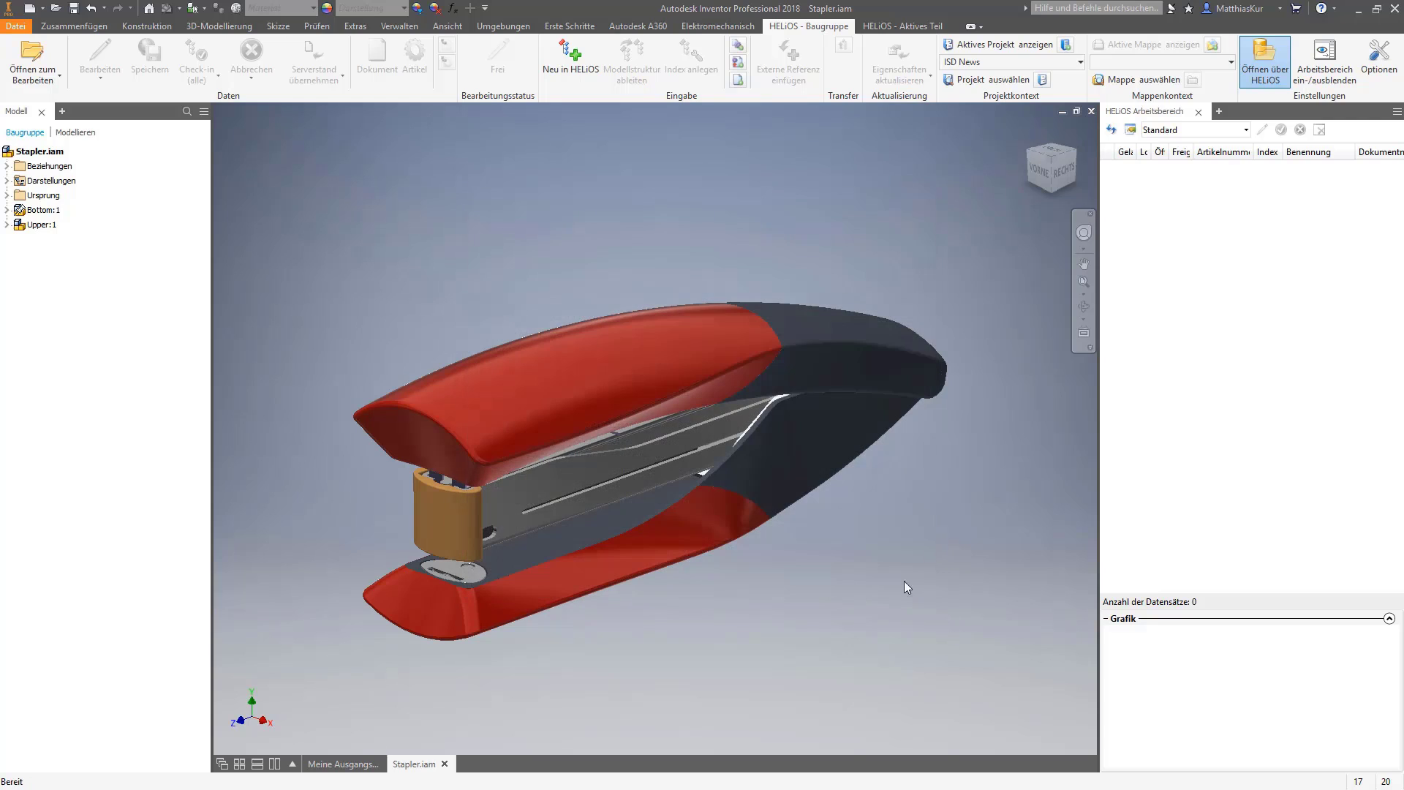
# Preview the new HELiOS article entry for Stapler.iam in the input mask without creating the record.
pyautogui.click(578, 64)
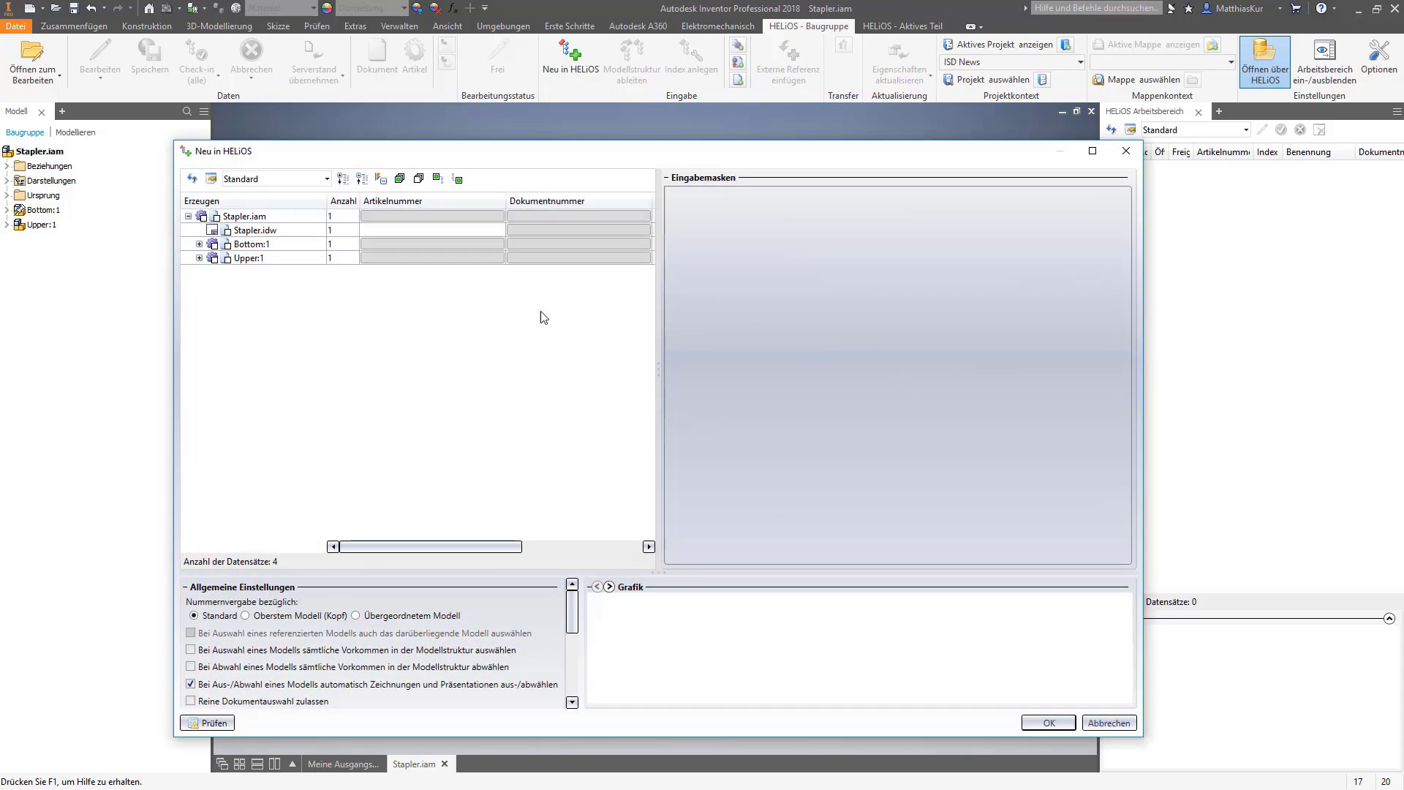
pyautogui.click(203, 218)
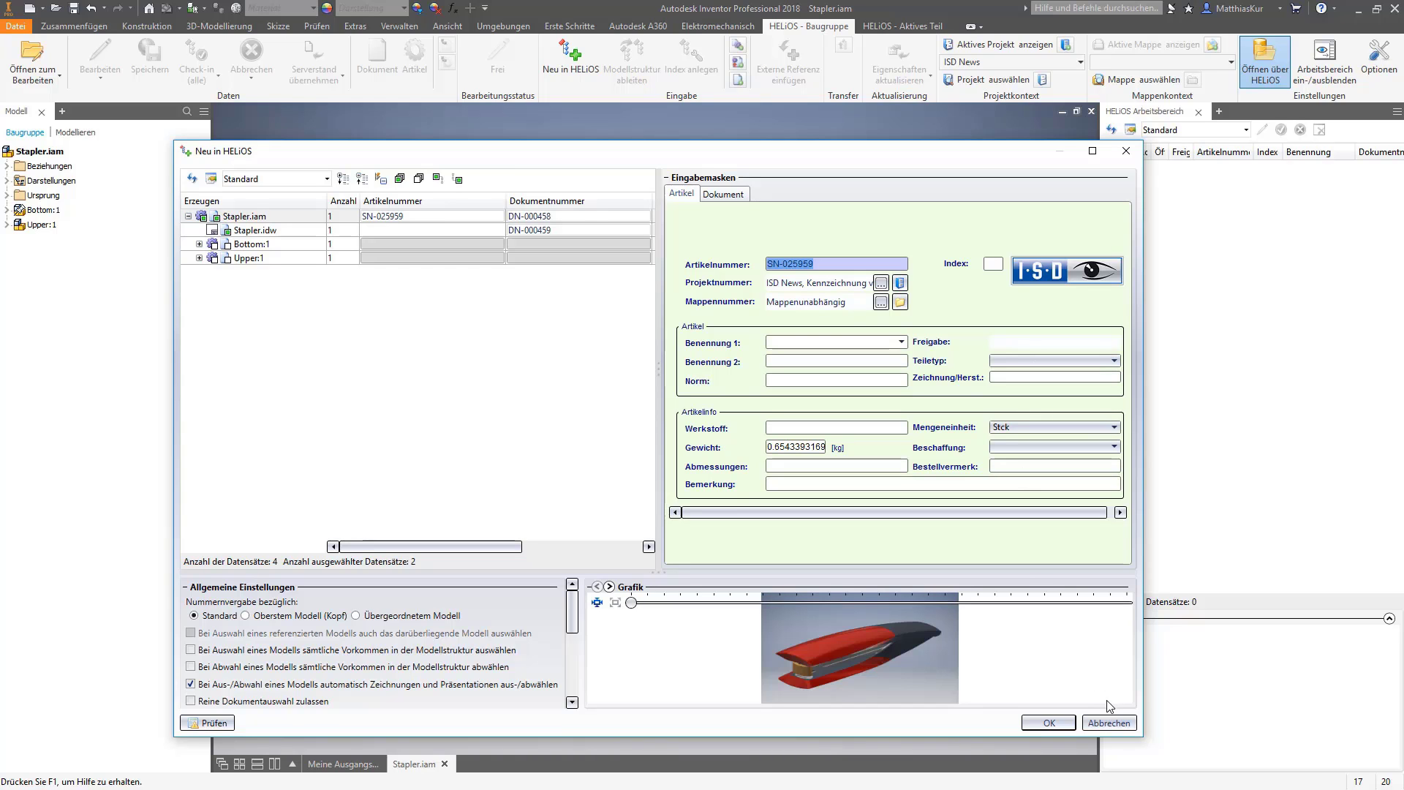
pyautogui.click(1109, 723)
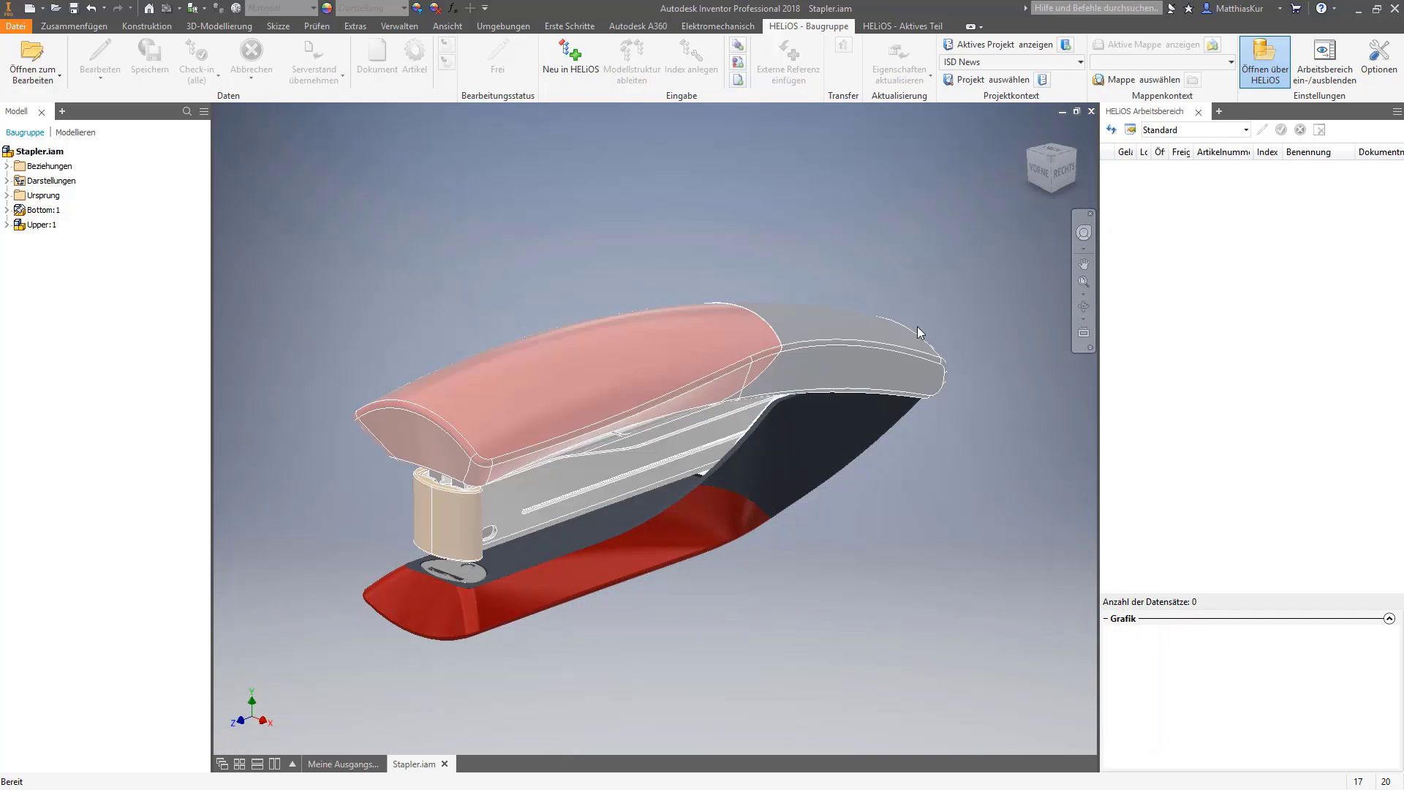
# Create a new configuration file named "Inventor import" for the attribute mappings used in the transfer to HELiOS.
pyautogui.click(1378, 60)
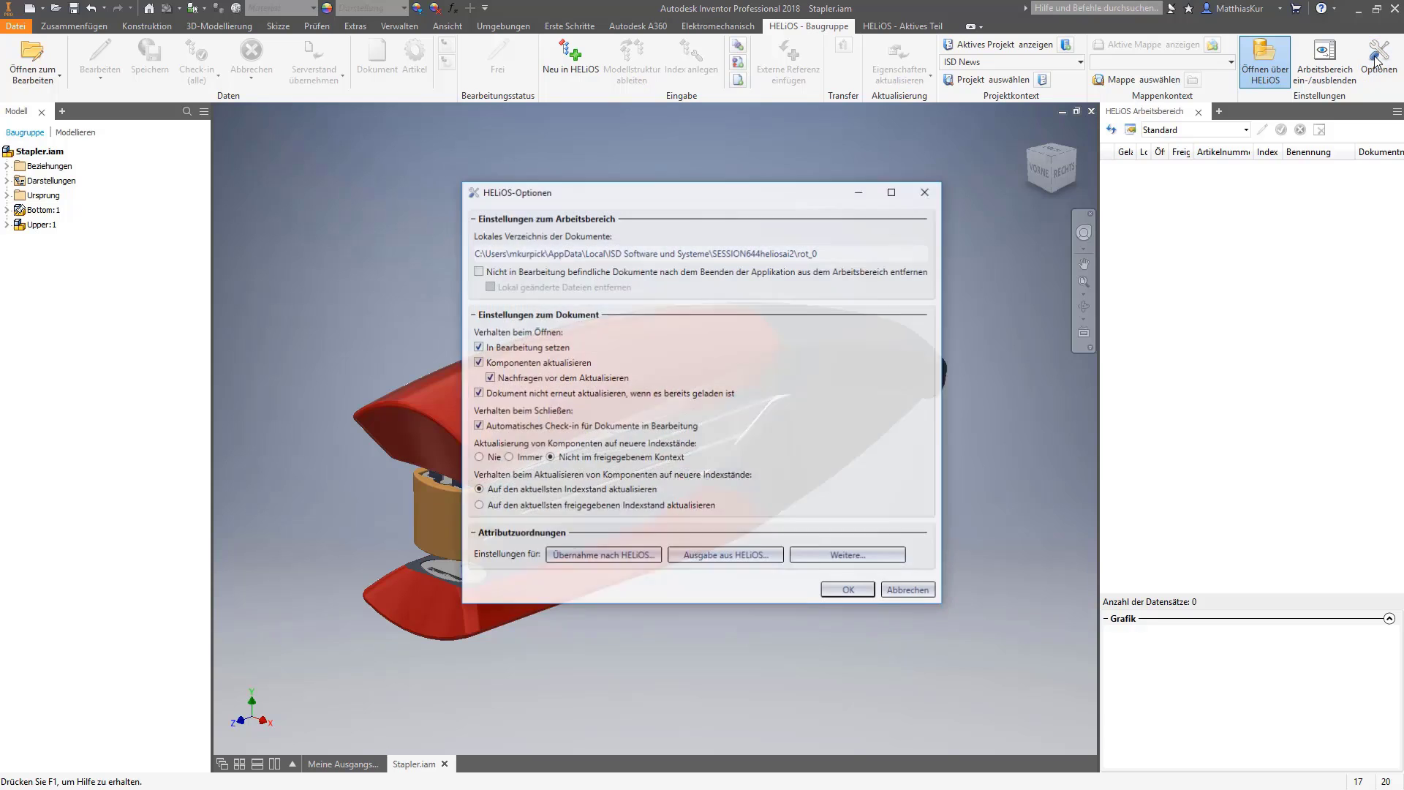
pyautogui.click(592, 557)
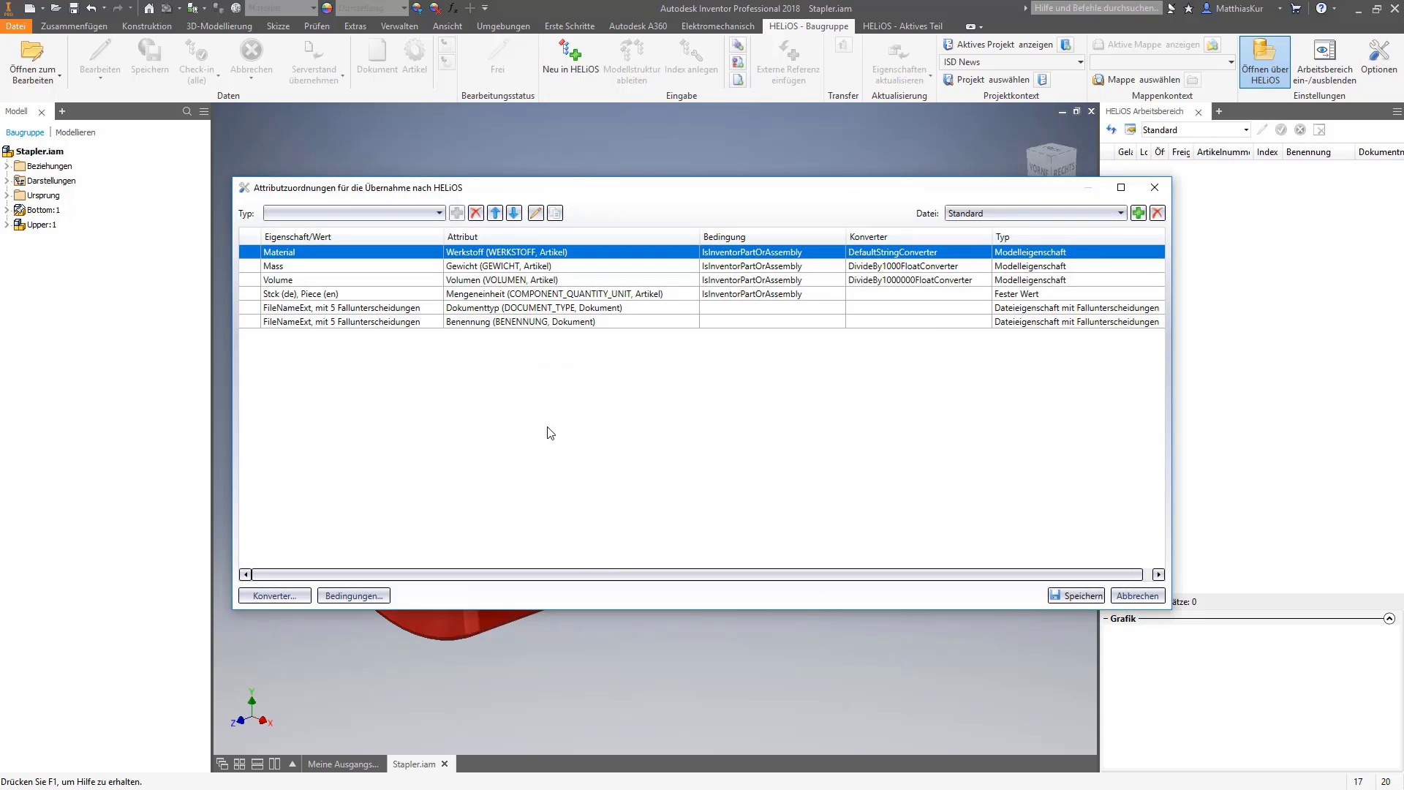
pyautogui.click(1145, 215)
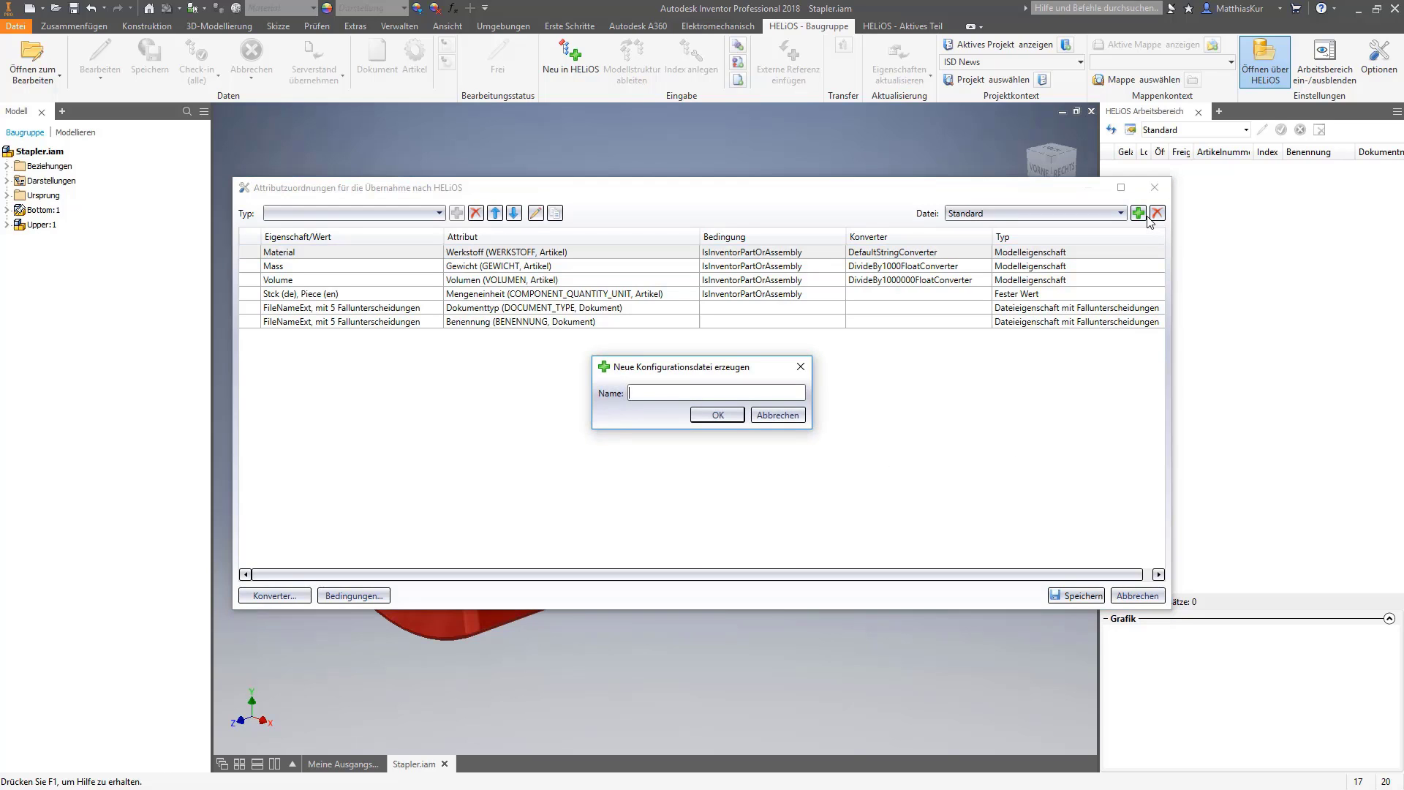
pyautogui.write('Inventor import')
pyautogui.click(710, 414)
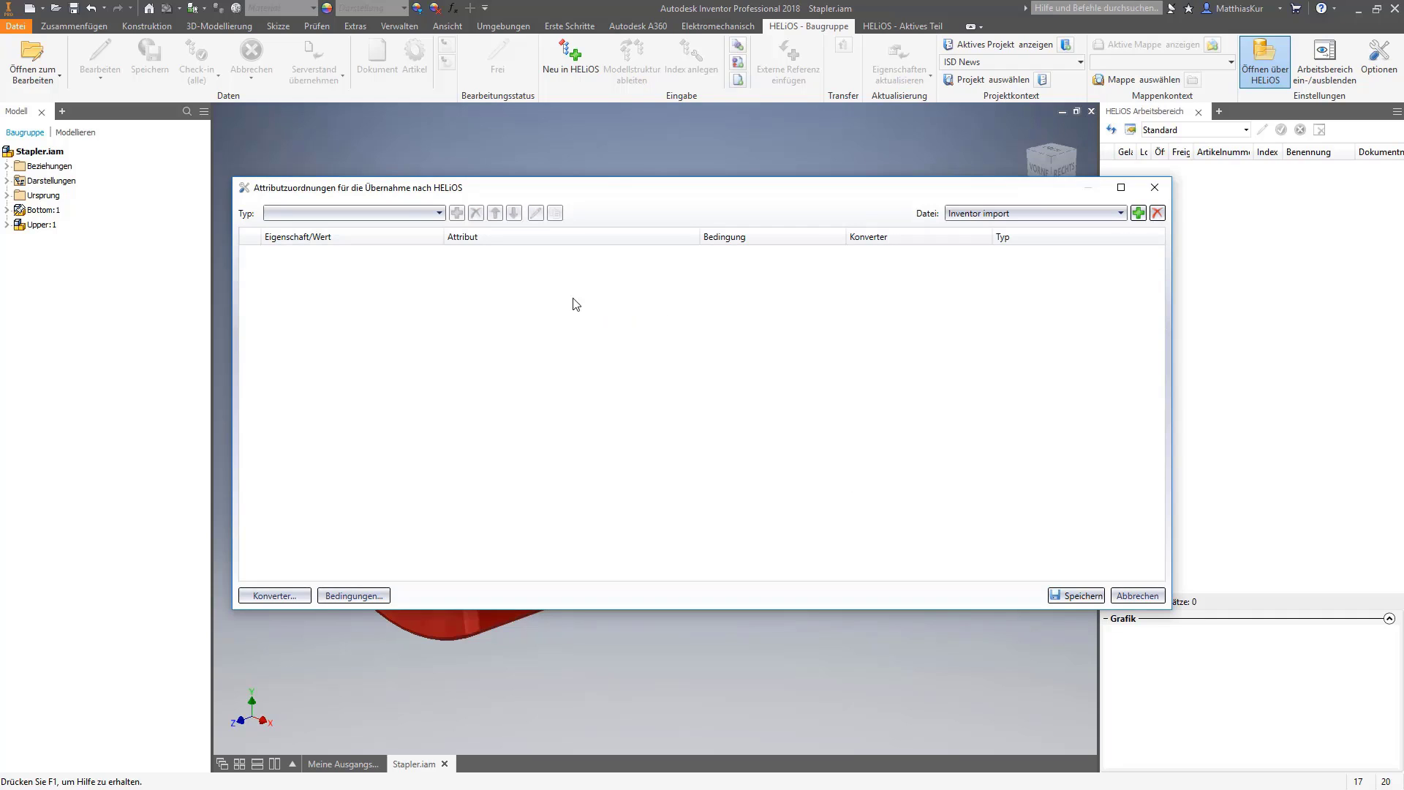
# Begin a new mapping of type Dateieigenschaft and assign it the article attribute Benennung (BENENNUNG).
pyautogui.click(432, 213)
pyautogui.click(373, 230)
pyautogui.click(458, 213)
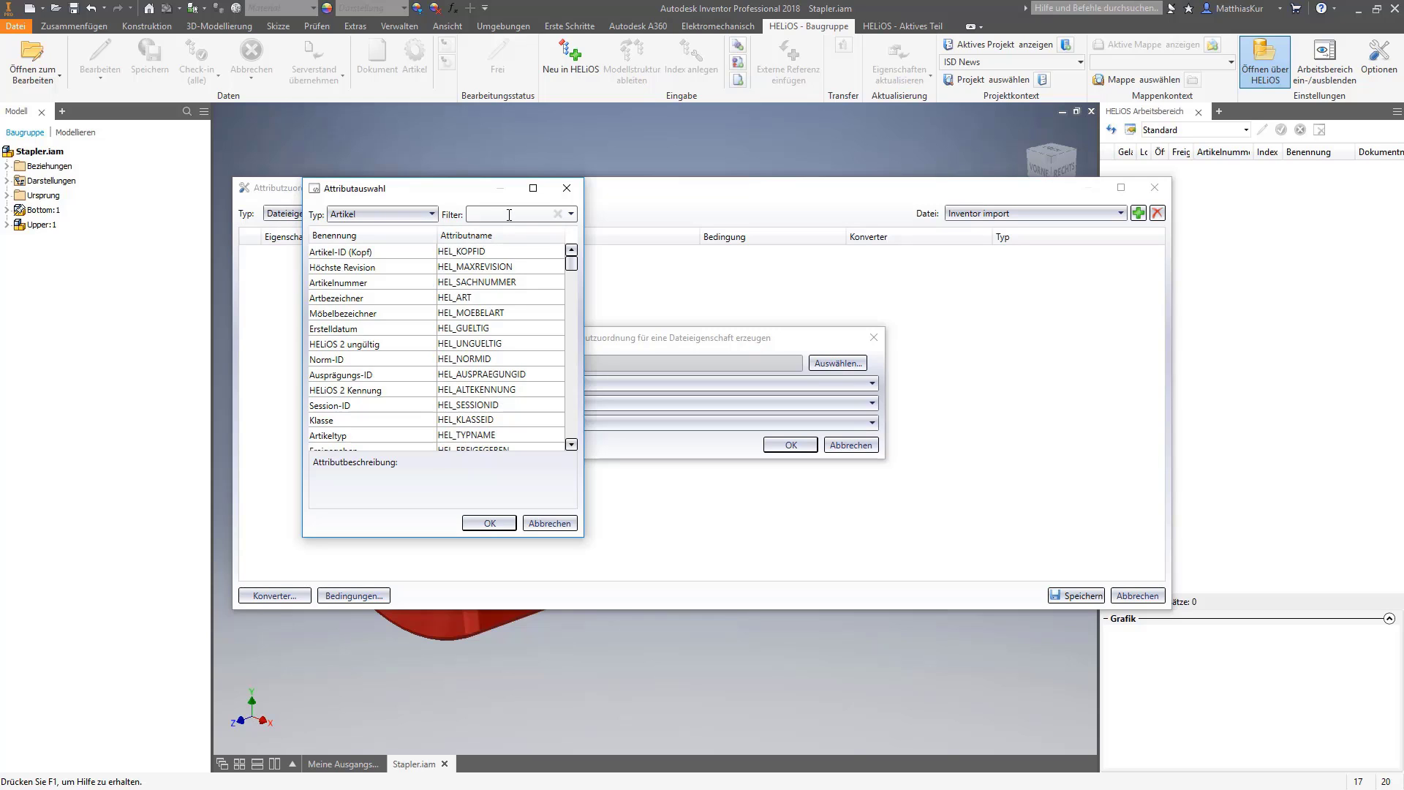
pyautogui.write('ben')
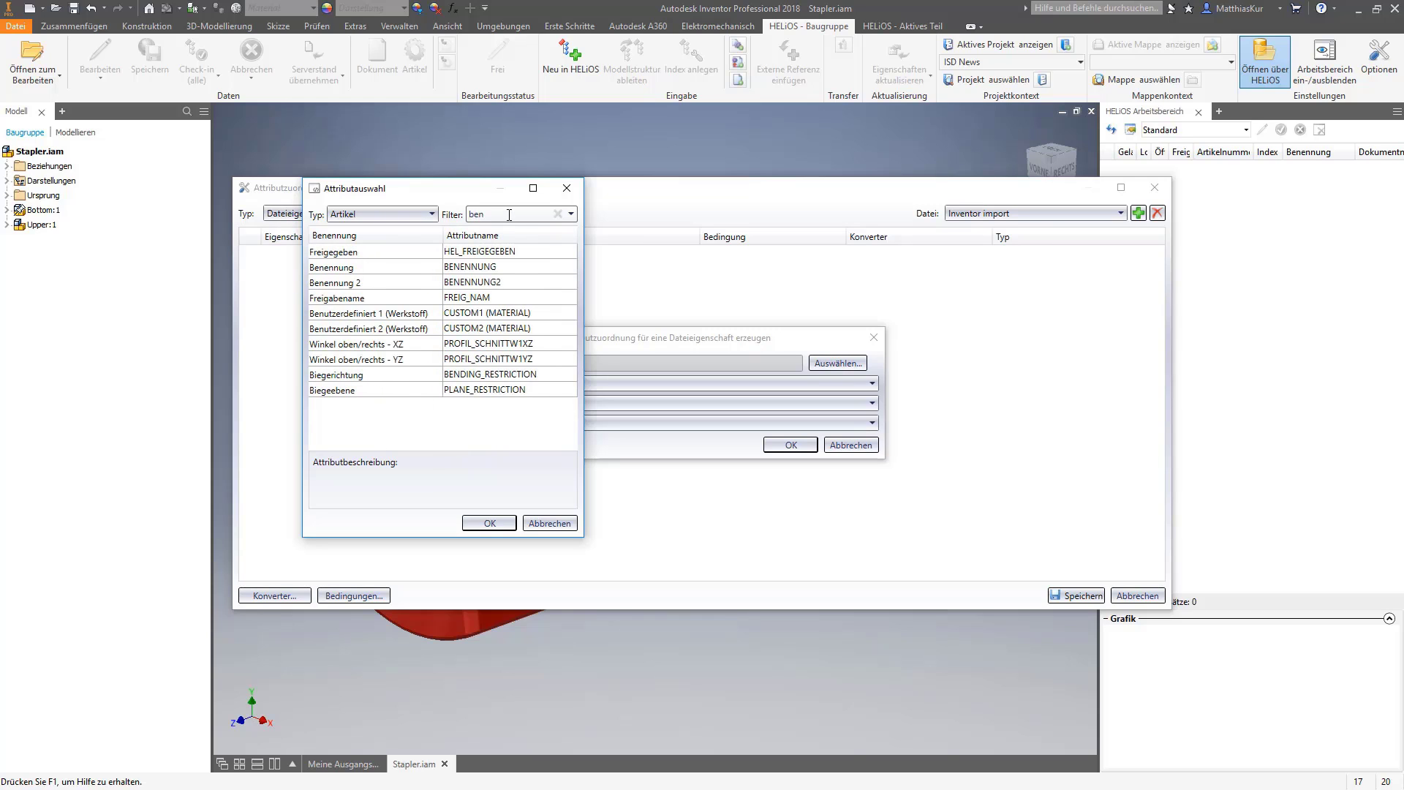
pyautogui.doubleClick(350, 270)
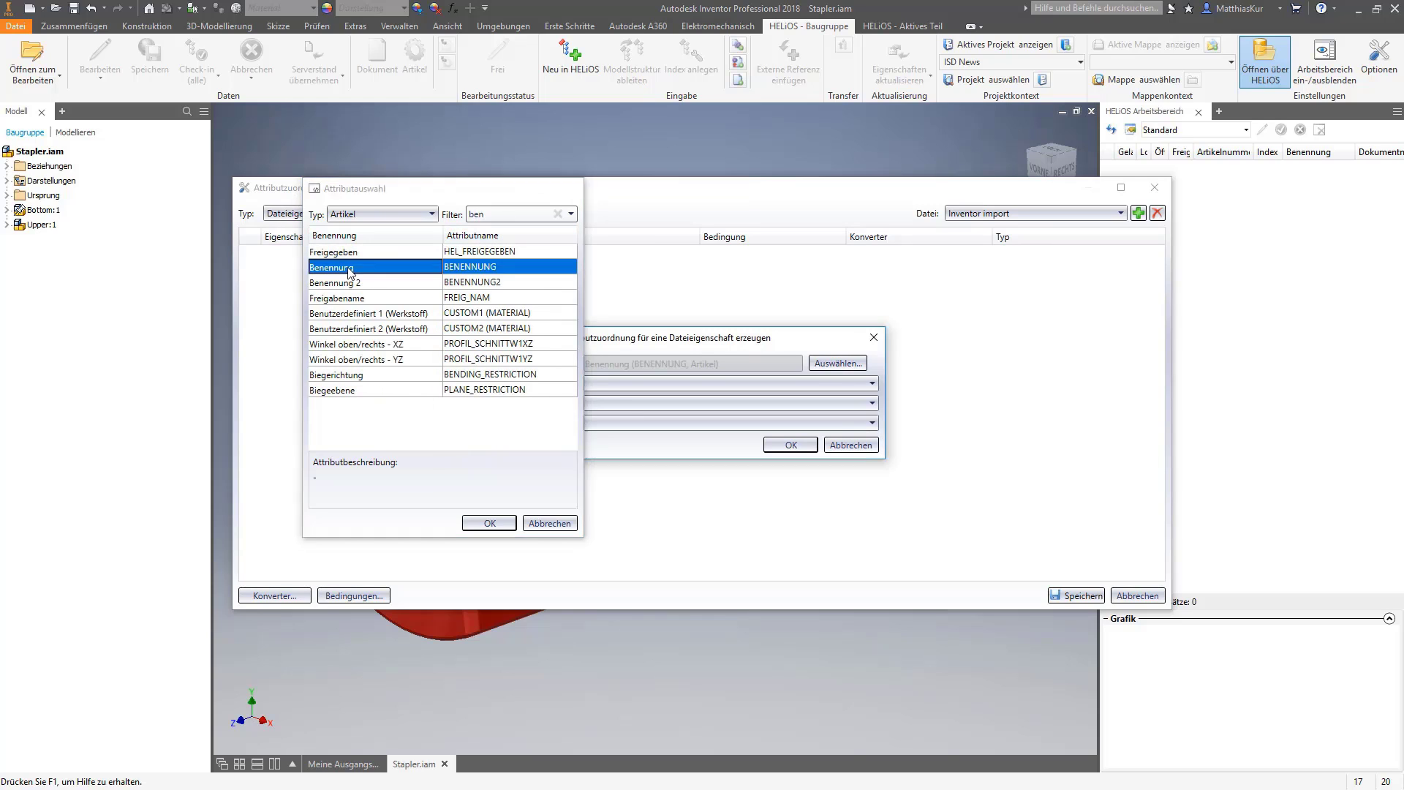
# Complete the Benennung mapping with property FileName, condition IsInventorPartOrAssembly and converter TruncateFileExtensionConverter.
pyautogui.click(824, 385)
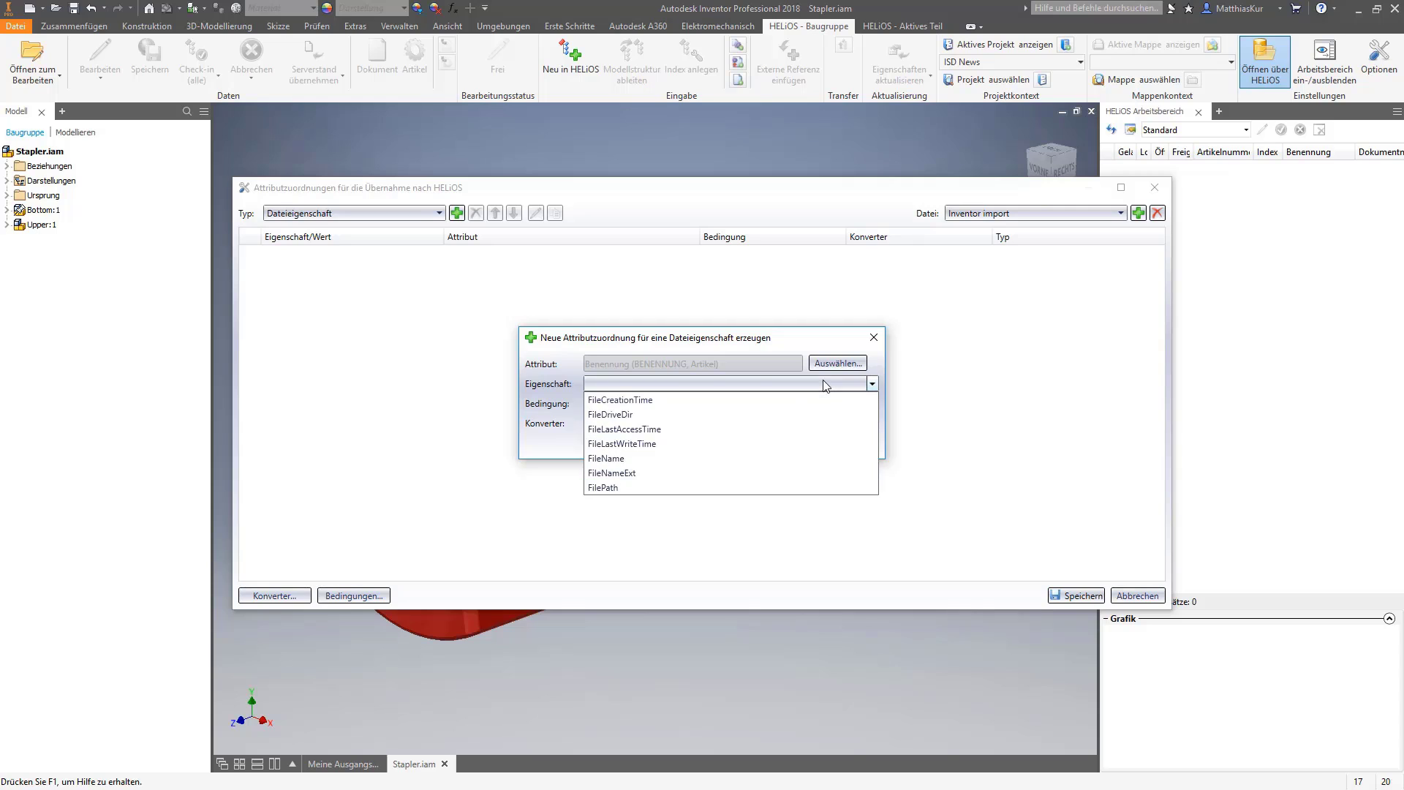
pyautogui.click(606, 459)
pyautogui.click(700, 405)
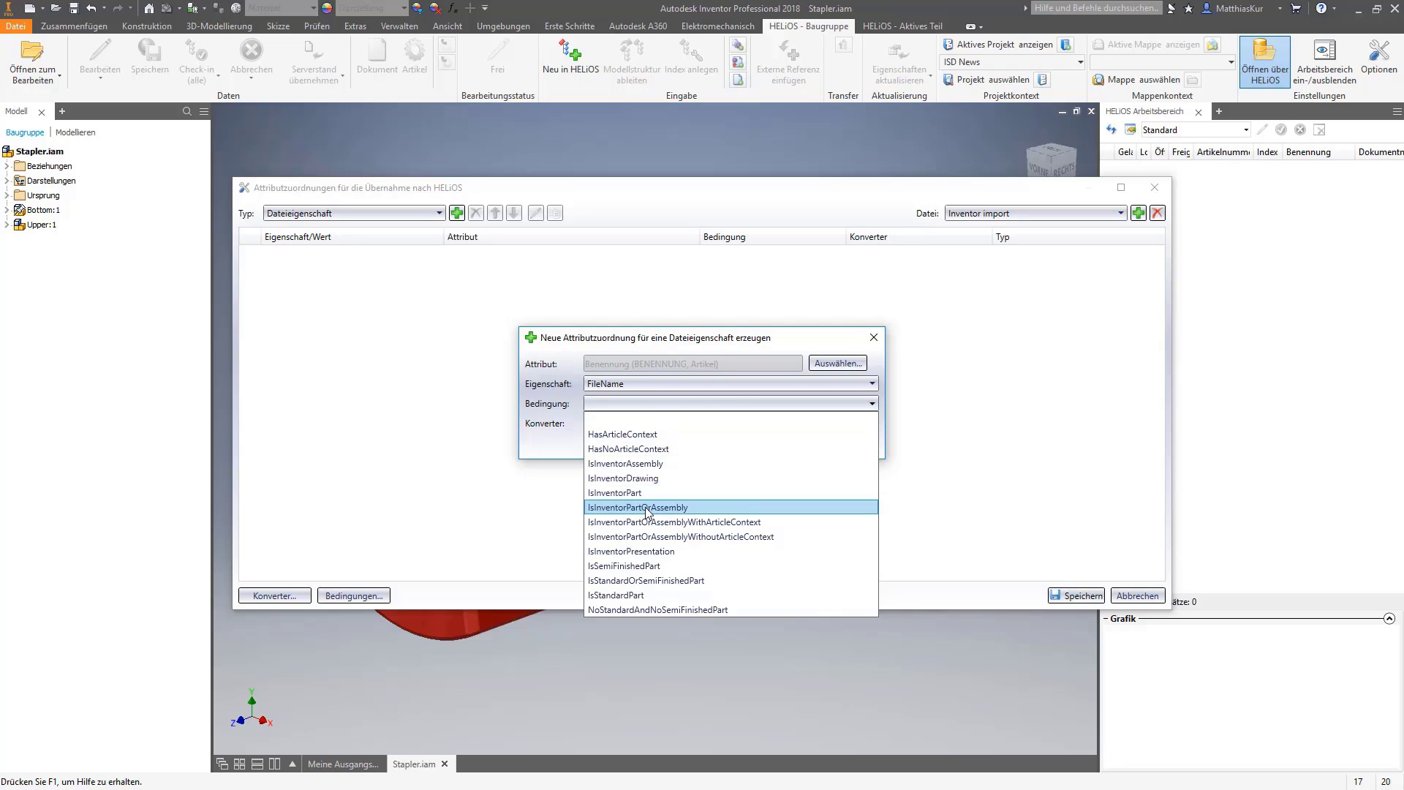
pyautogui.click(647, 507)
pyautogui.click(718, 424)
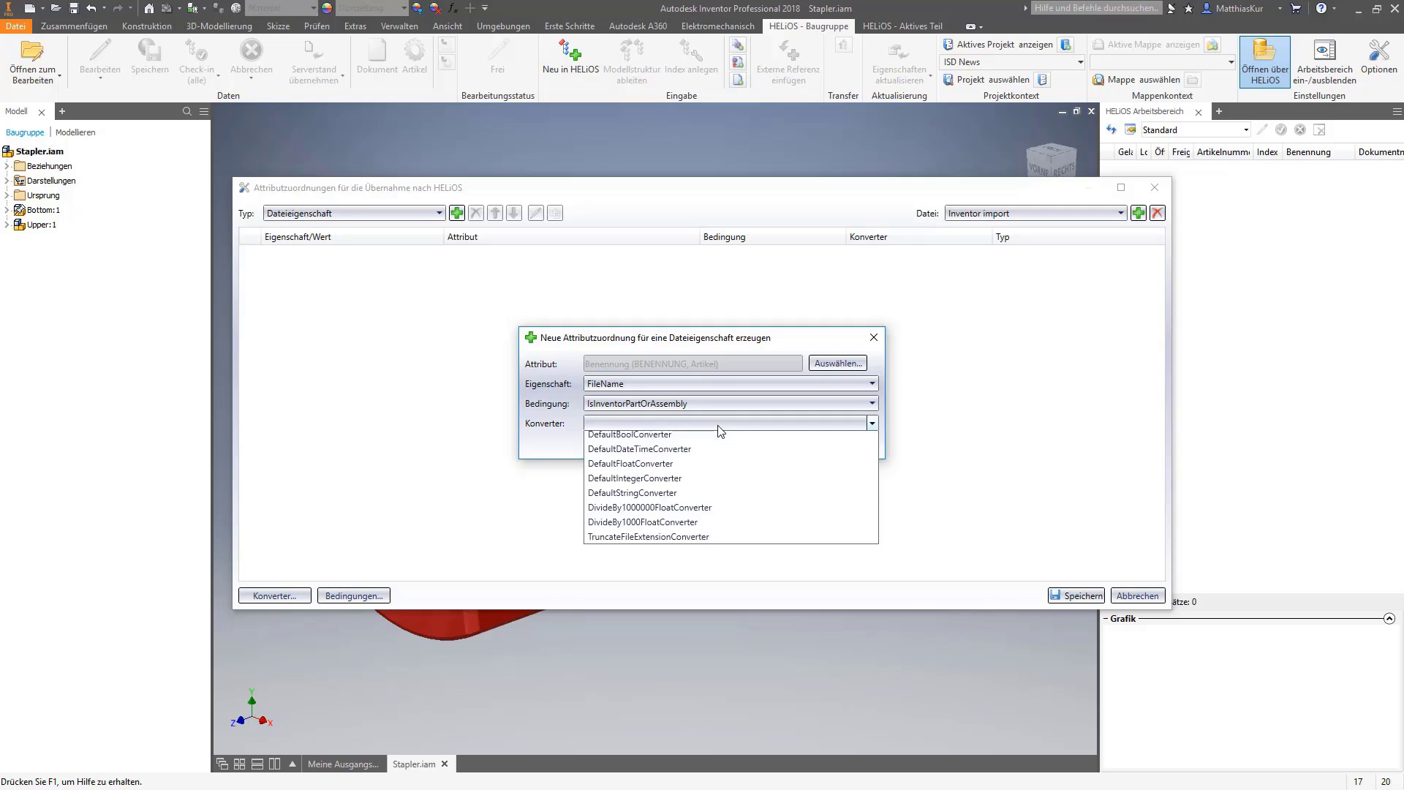
pyautogui.click(673, 560)
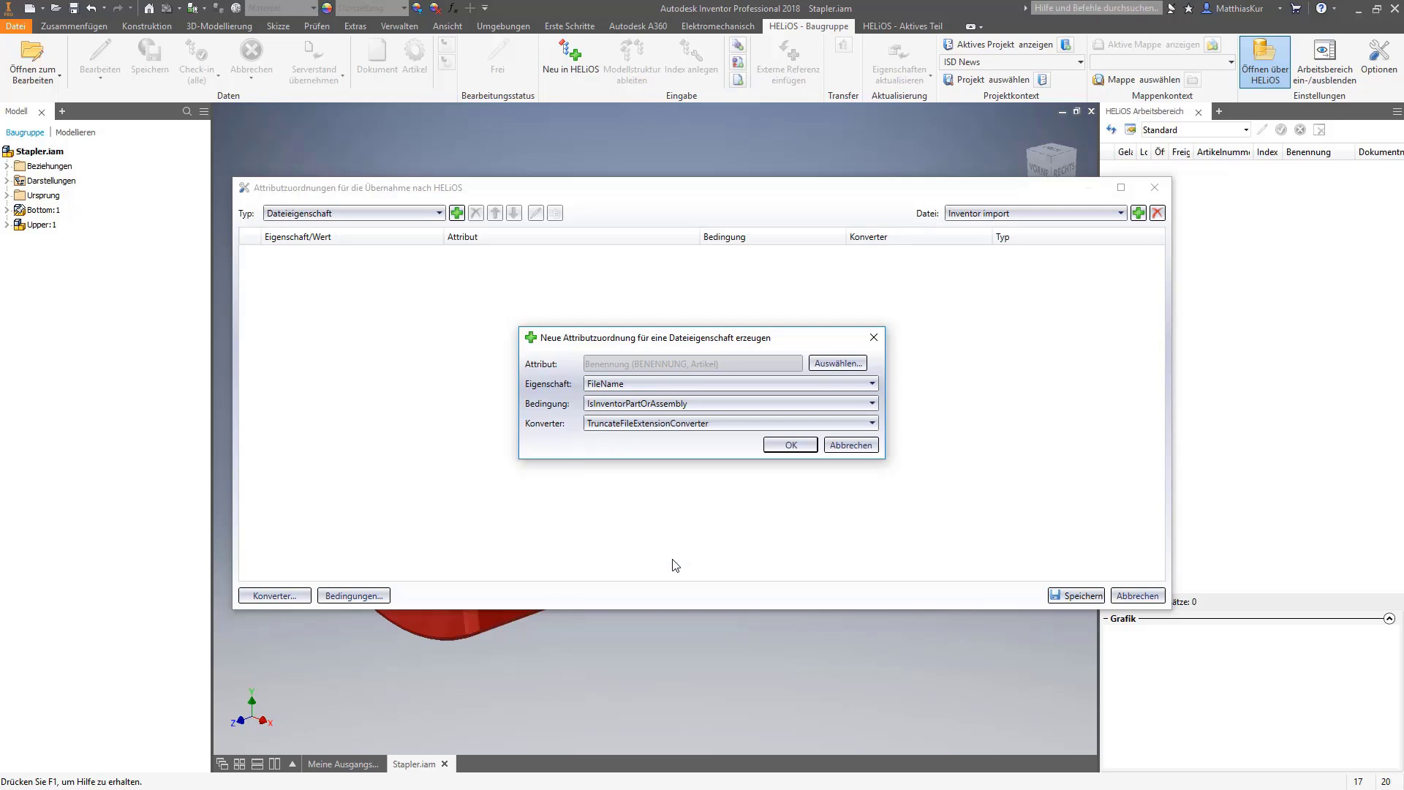
pyautogui.click(789, 445)
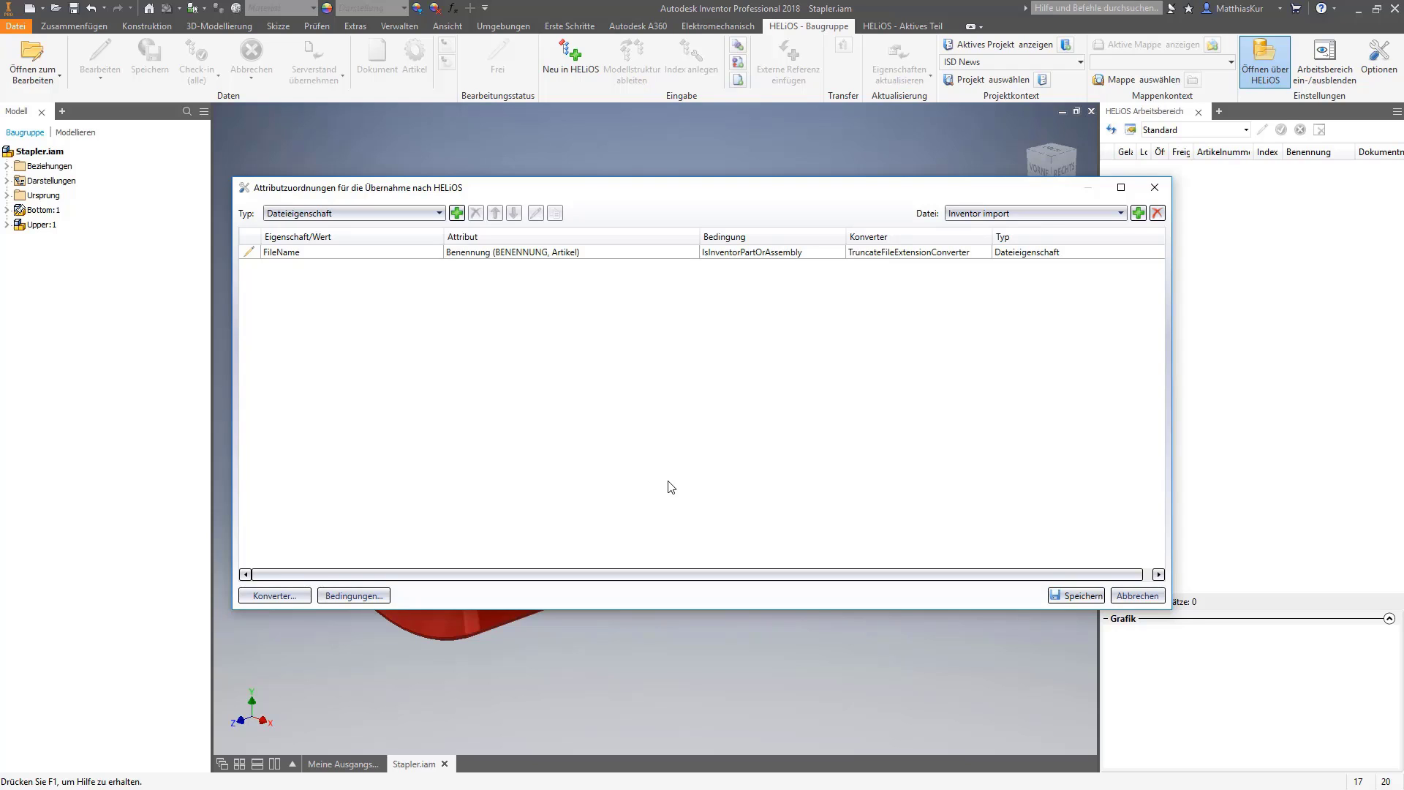
# Begin a Dateieigenschaft mit Fallunterscheidungen mapping for the article attribute Teiletyp (COMPONENT_TYPE), using the property FileNameExt.
pyautogui.click(380, 214)
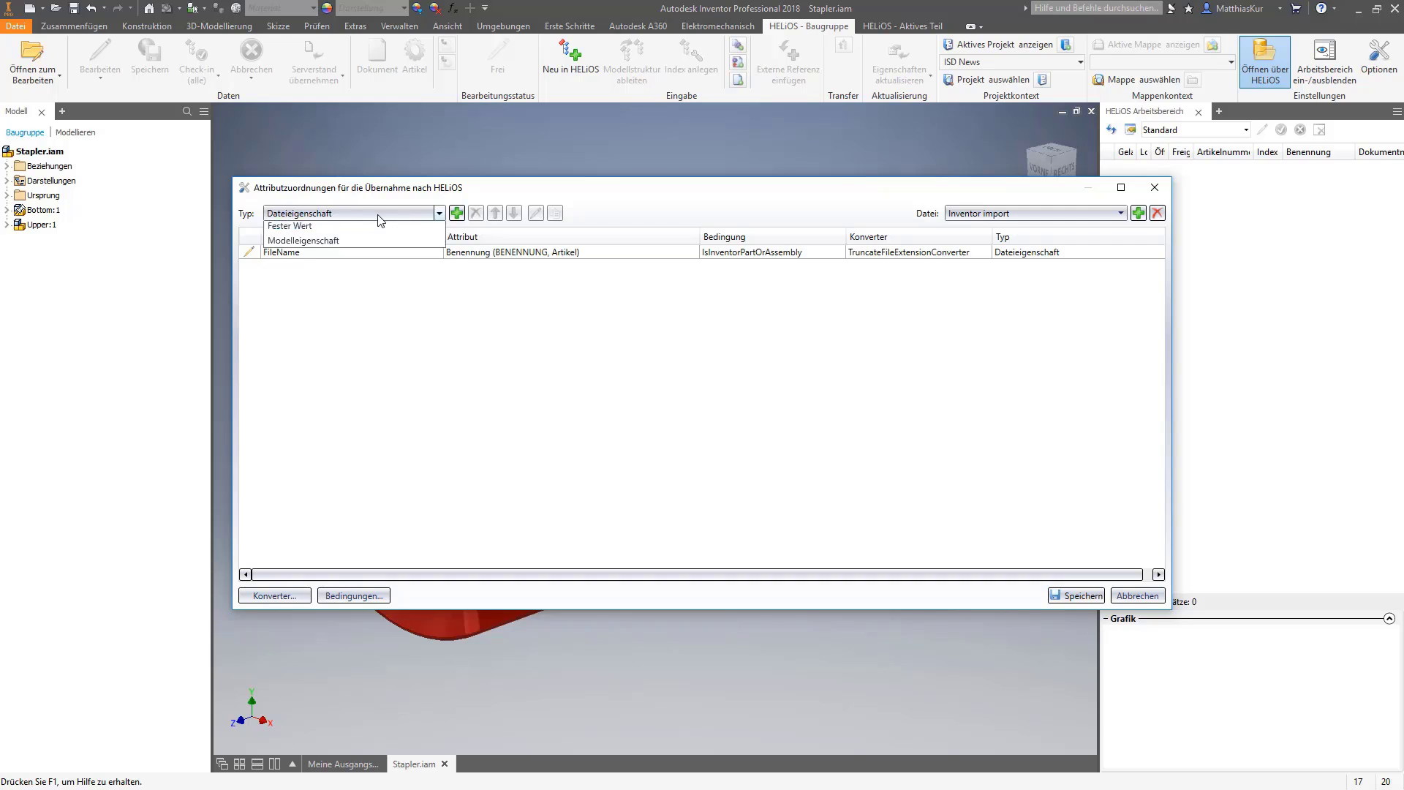
pyautogui.click(380, 246)
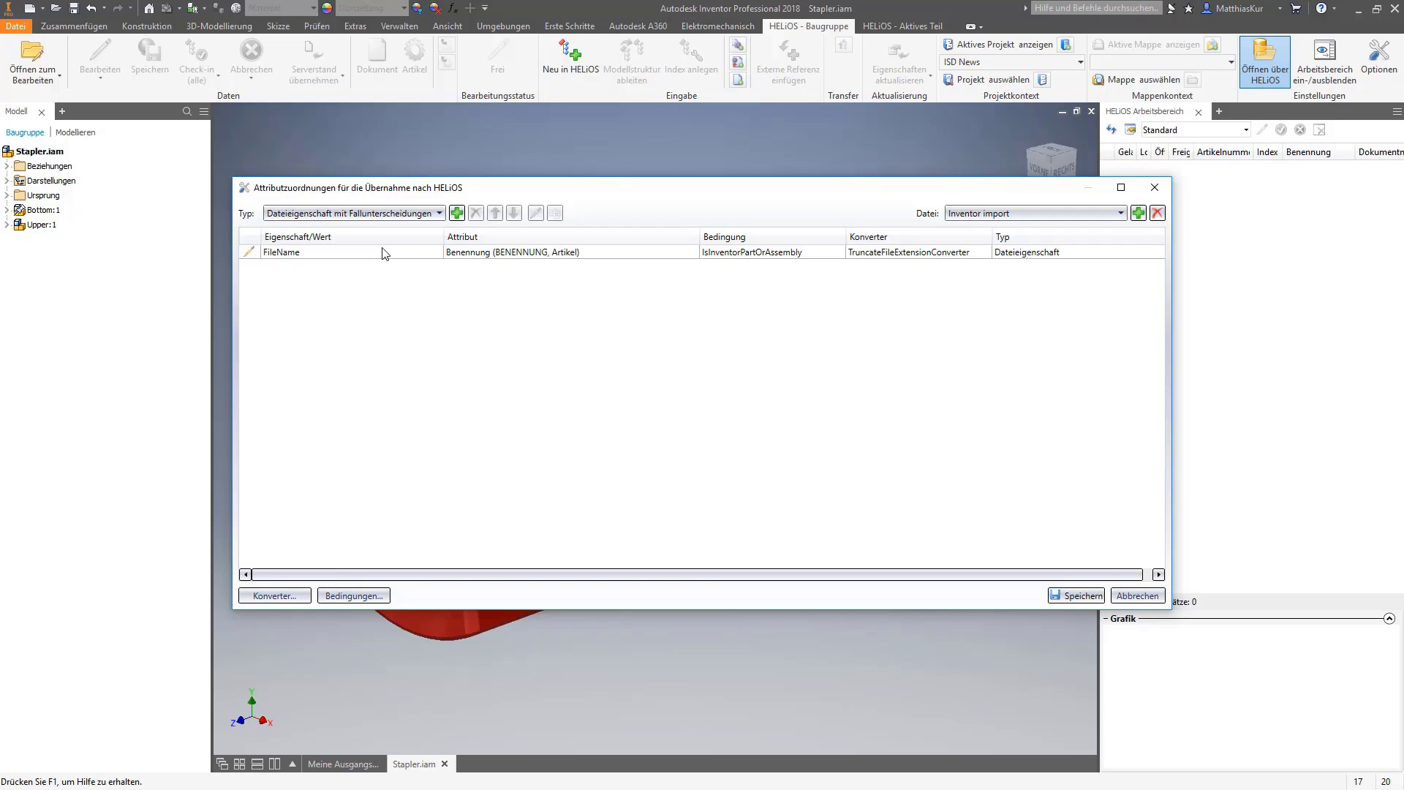
pyautogui.click(457, 213)
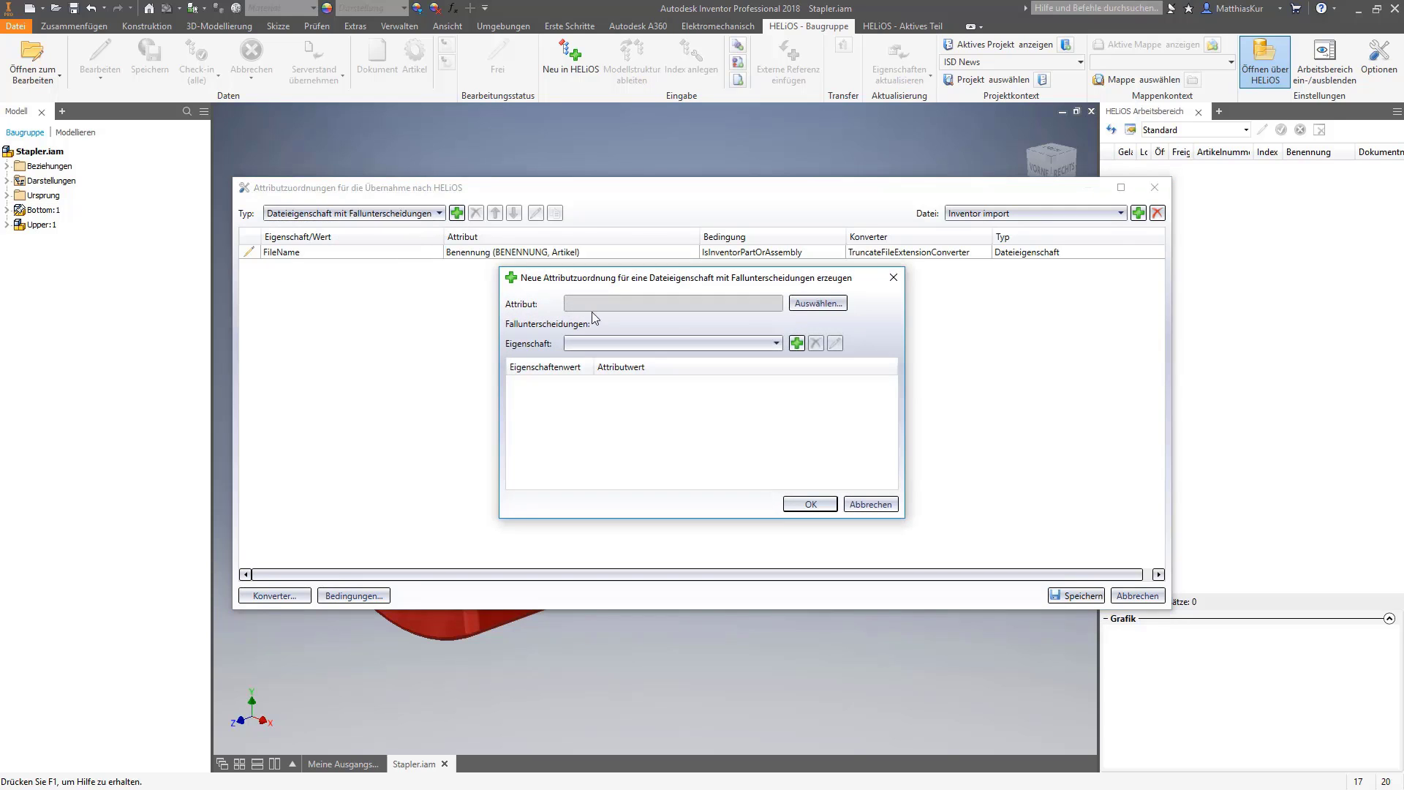
pyautogui.click(808, 303)
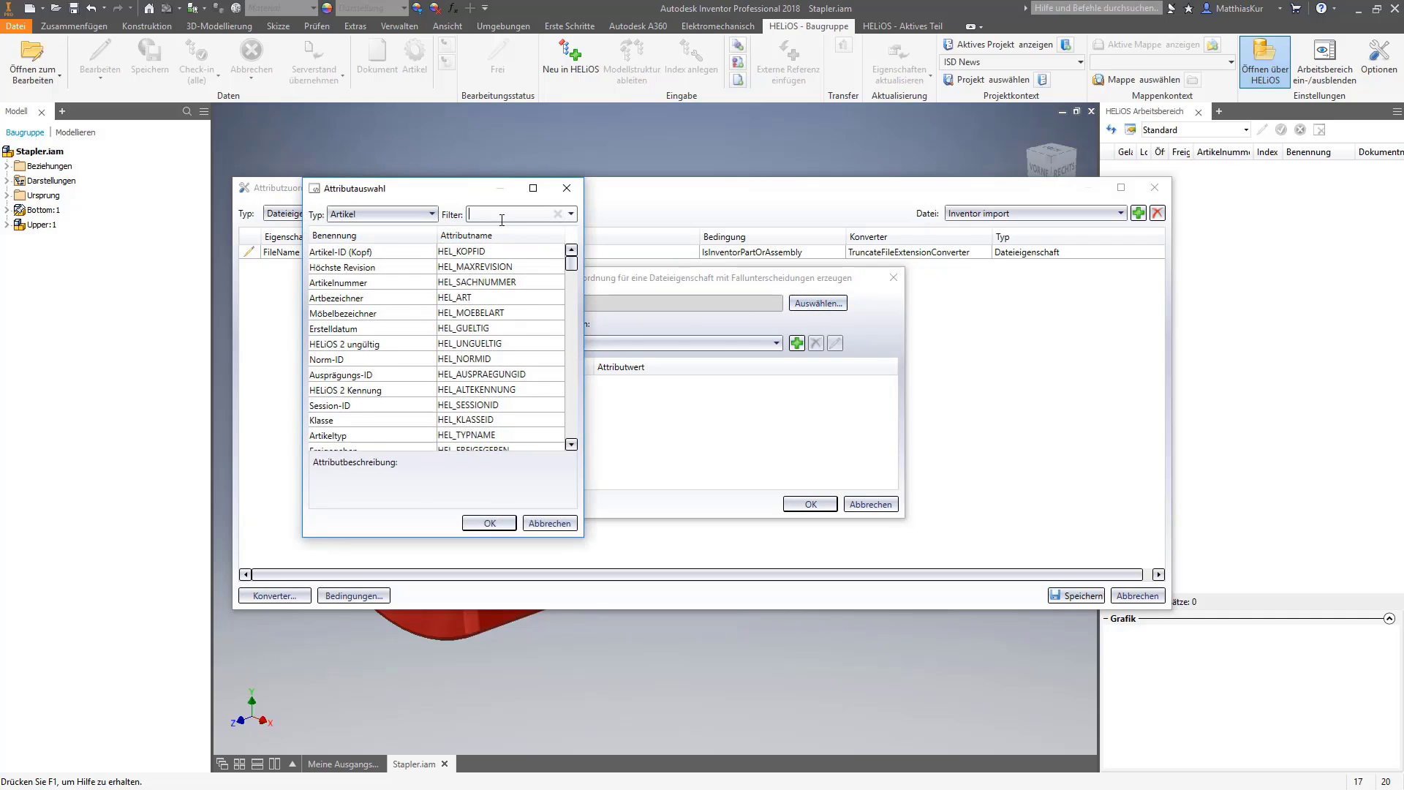
pyautogui.write('teile')
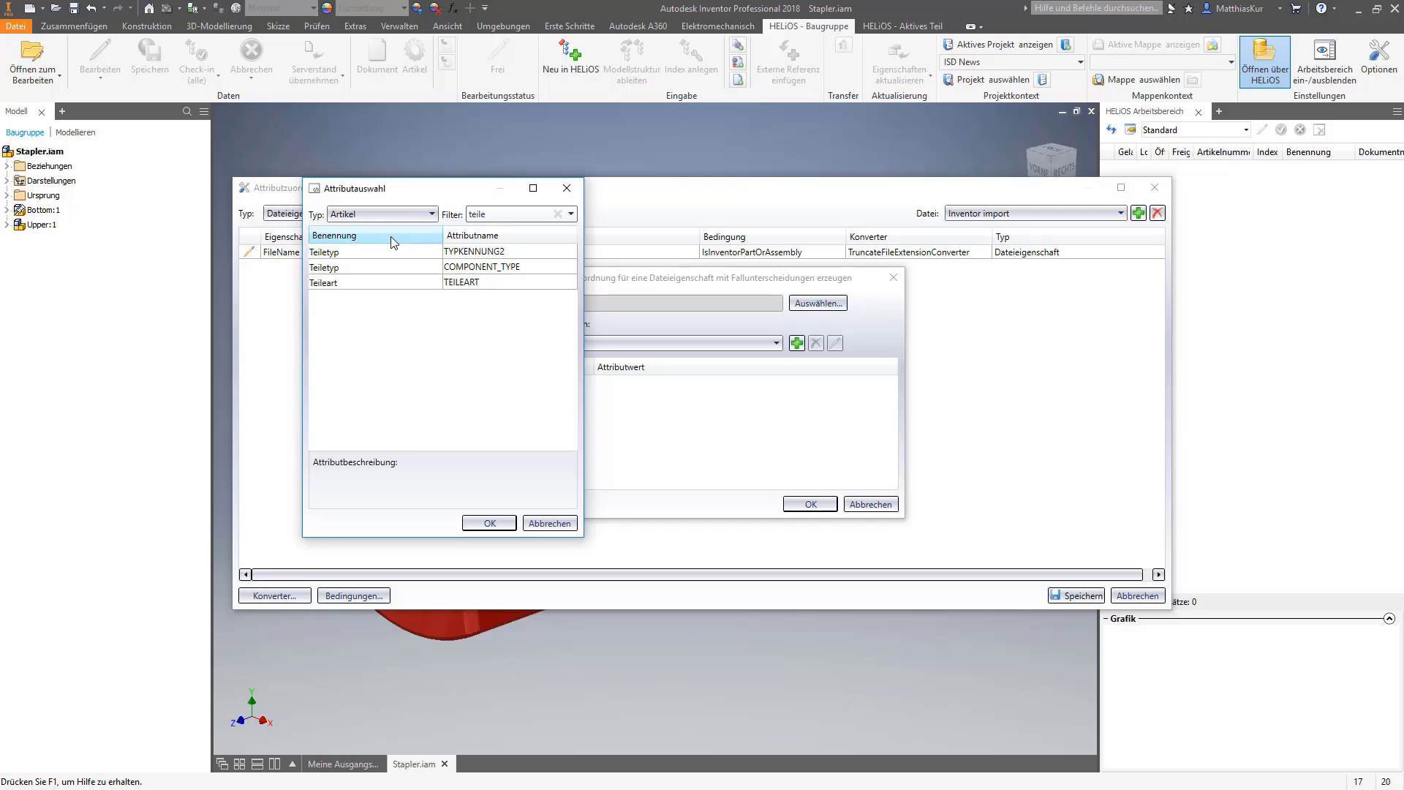
pyautogui.doubleClick(352, 268)
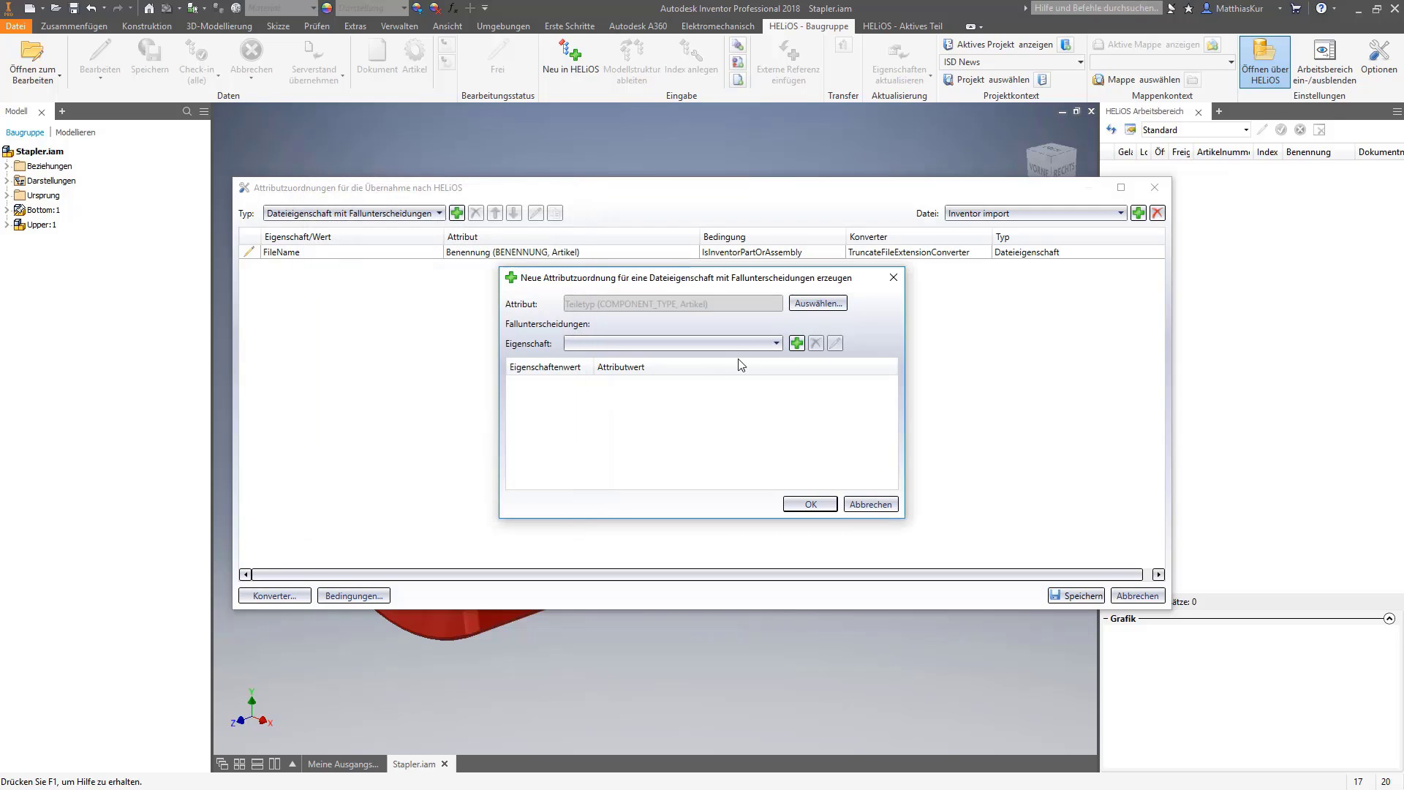
pyautogui.click(768, 347)
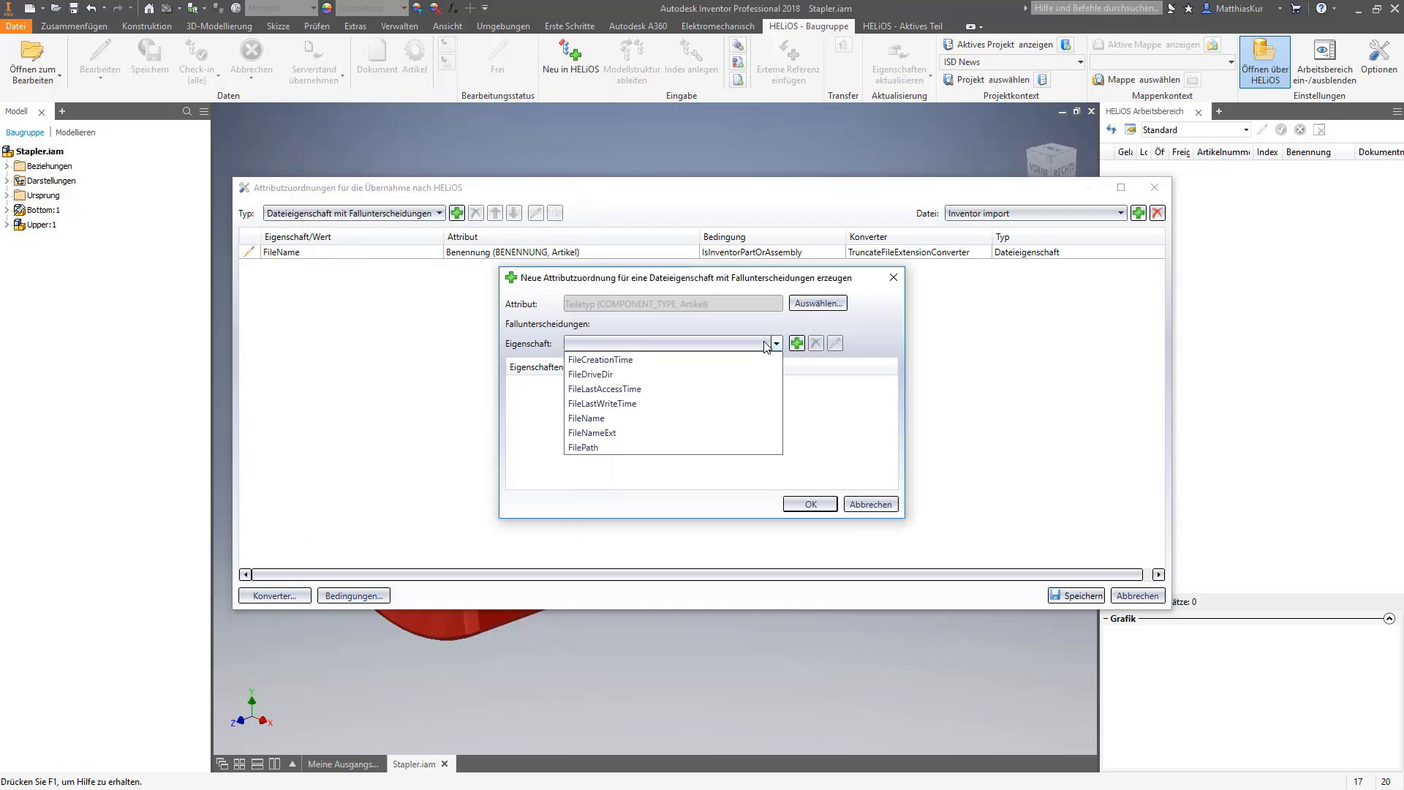
pyautogui.click(614, 433)
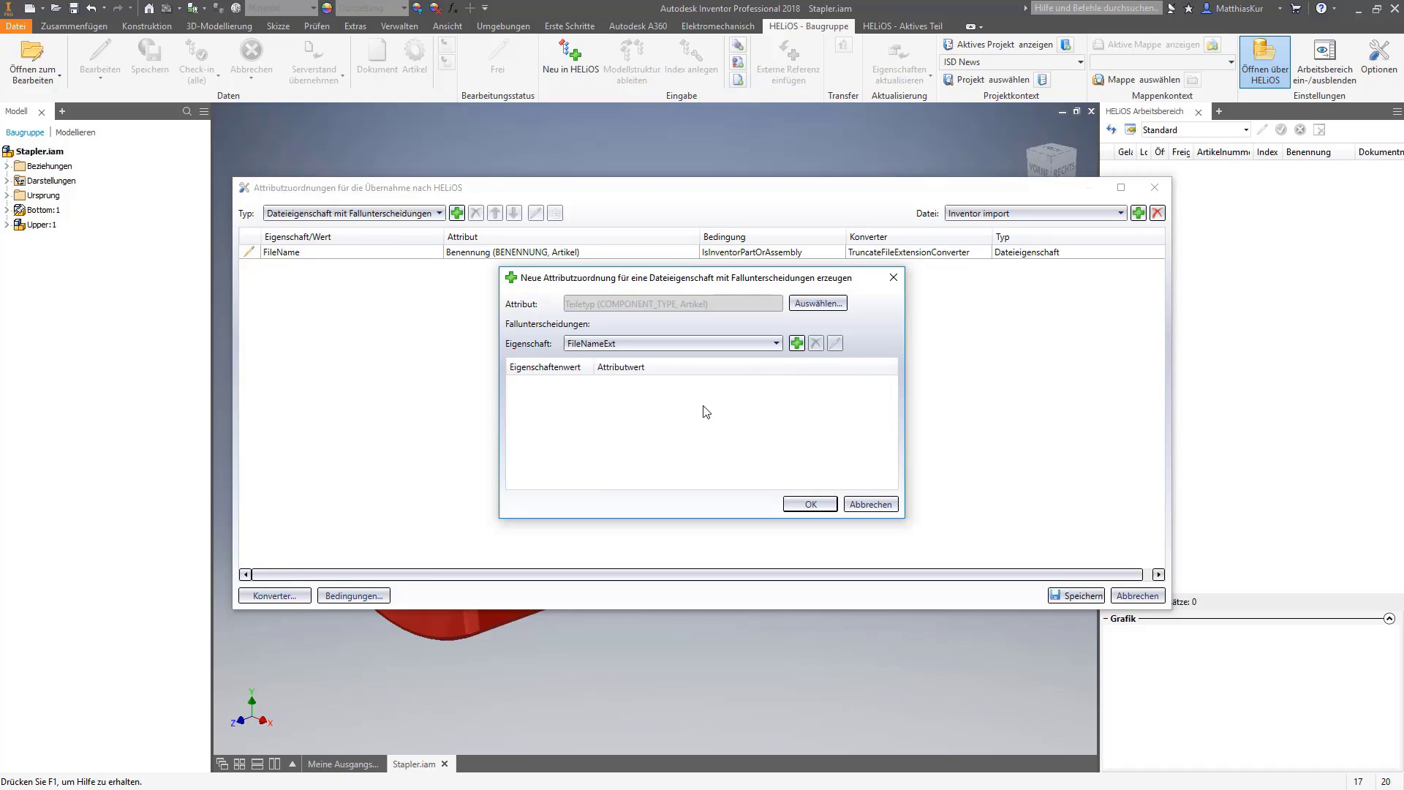
# Add a case distinction for property value .IAM with the multilingual value "Baugruppe" for language de.
pyautogui.click(796, 343)
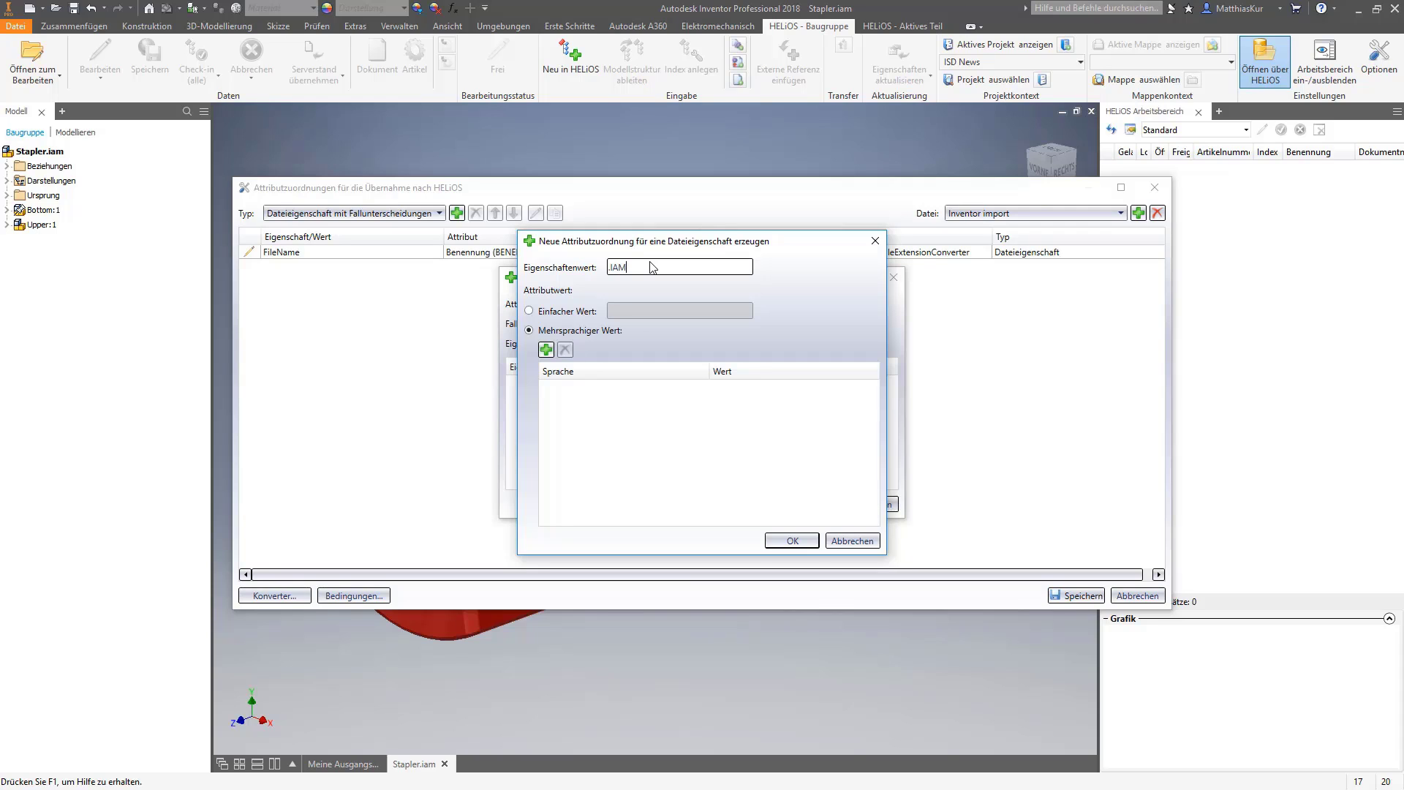
pyautogui.click(545, 349)
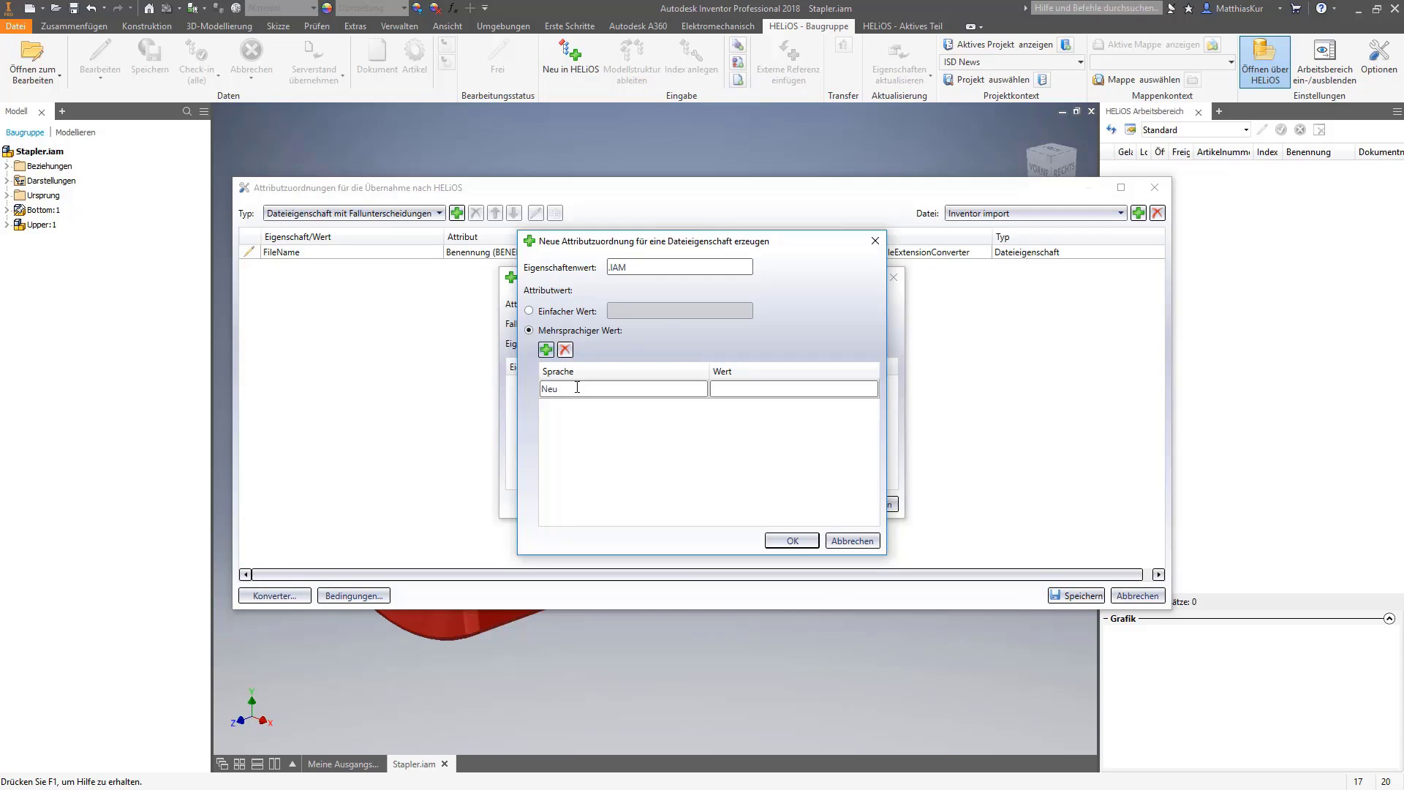
pyautogui.click(575, 389)
pyautogui.moveTo(575, 389); pyautogui.dragTo(520, 397)
pyautogui.write('de')
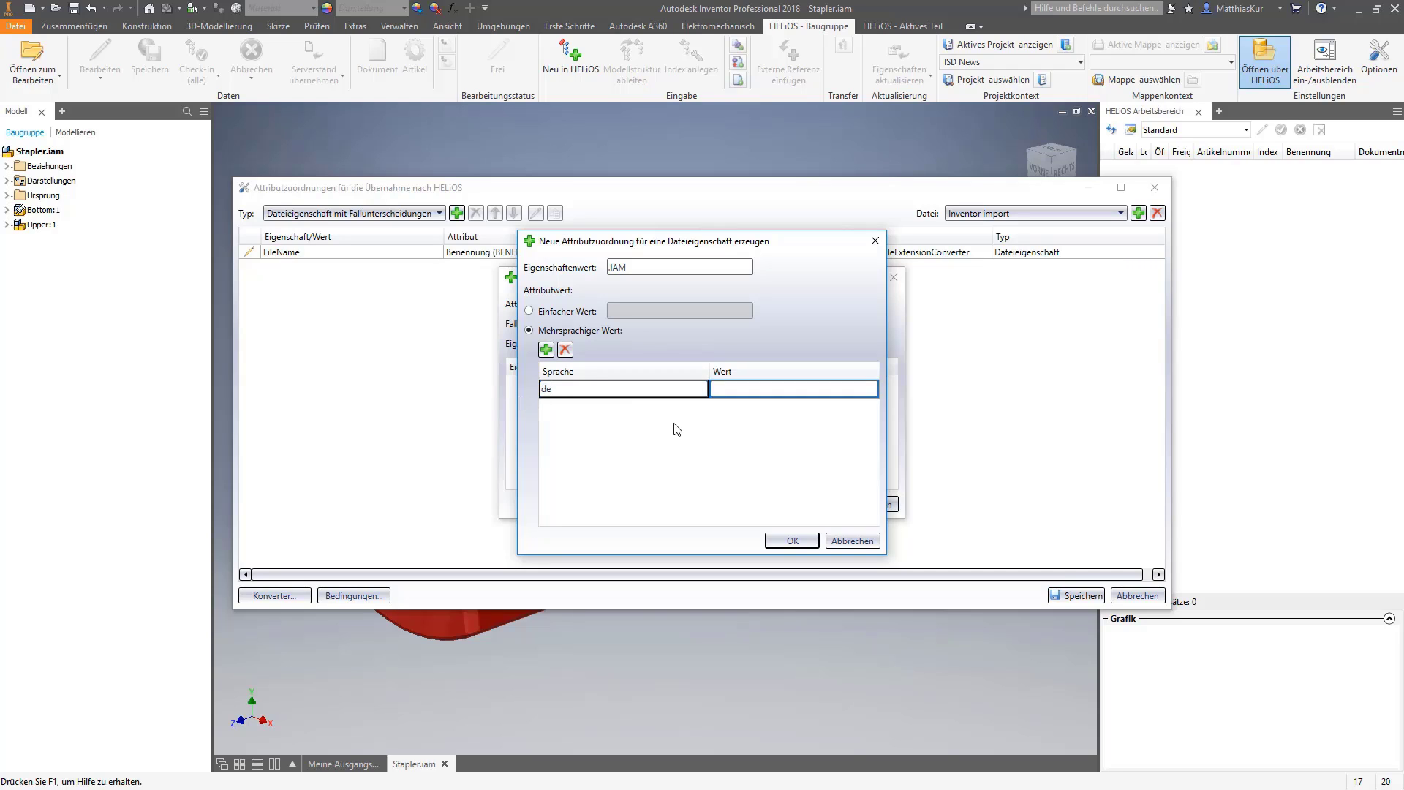
pyautogui.click(743, 390)
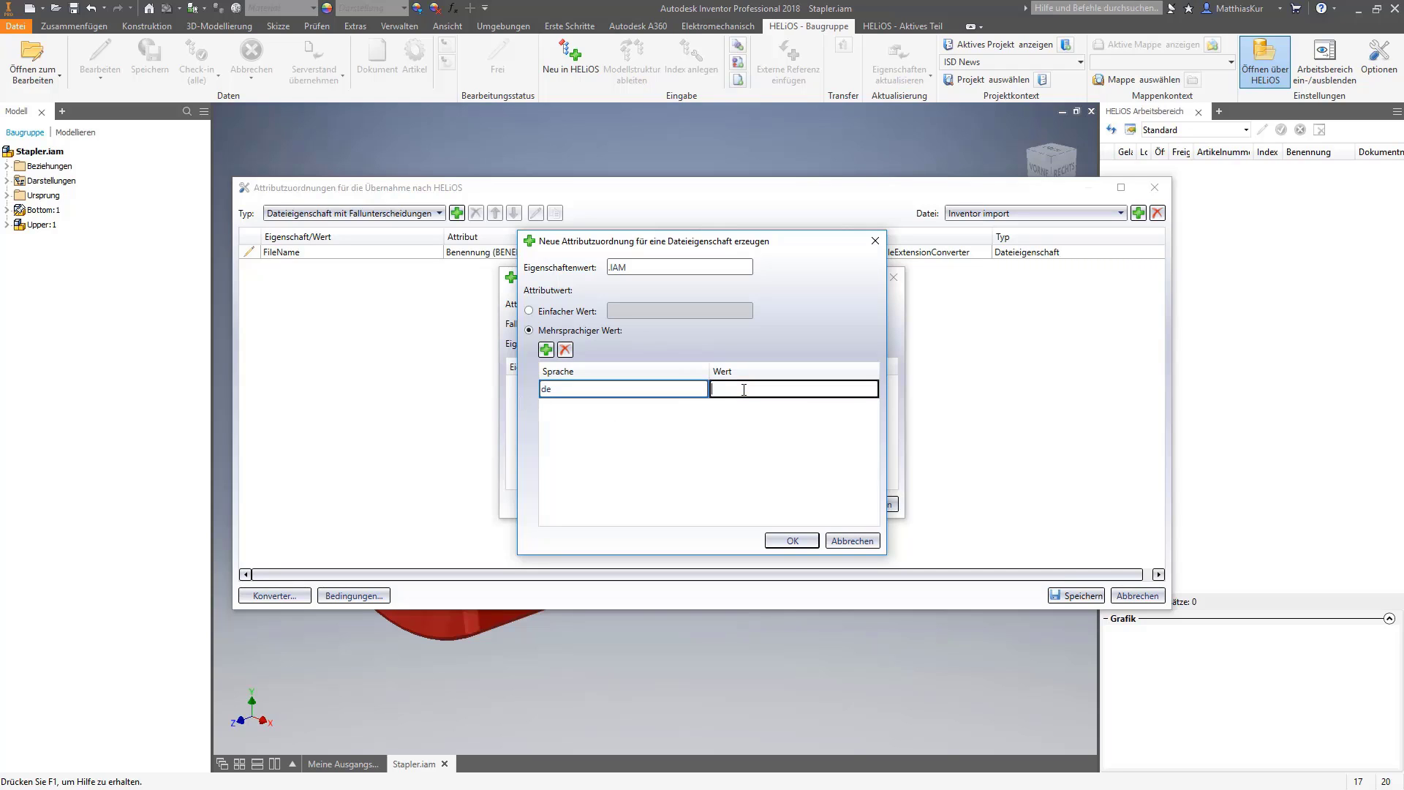
pyautogui.write('BAugruppe')
pyautogui.press('BackSpace')
pyautogui.write('a')
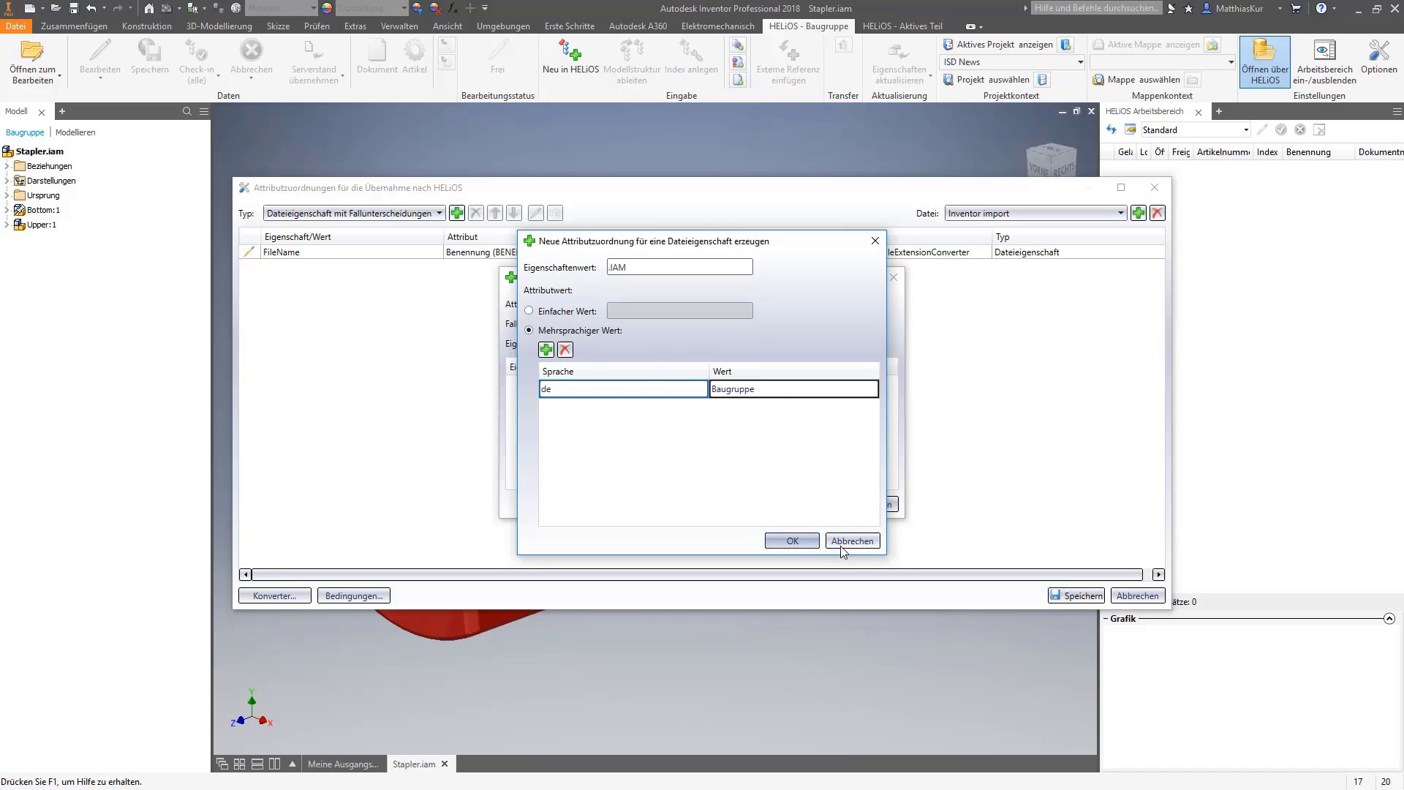
pyautogui.click(804, 541)
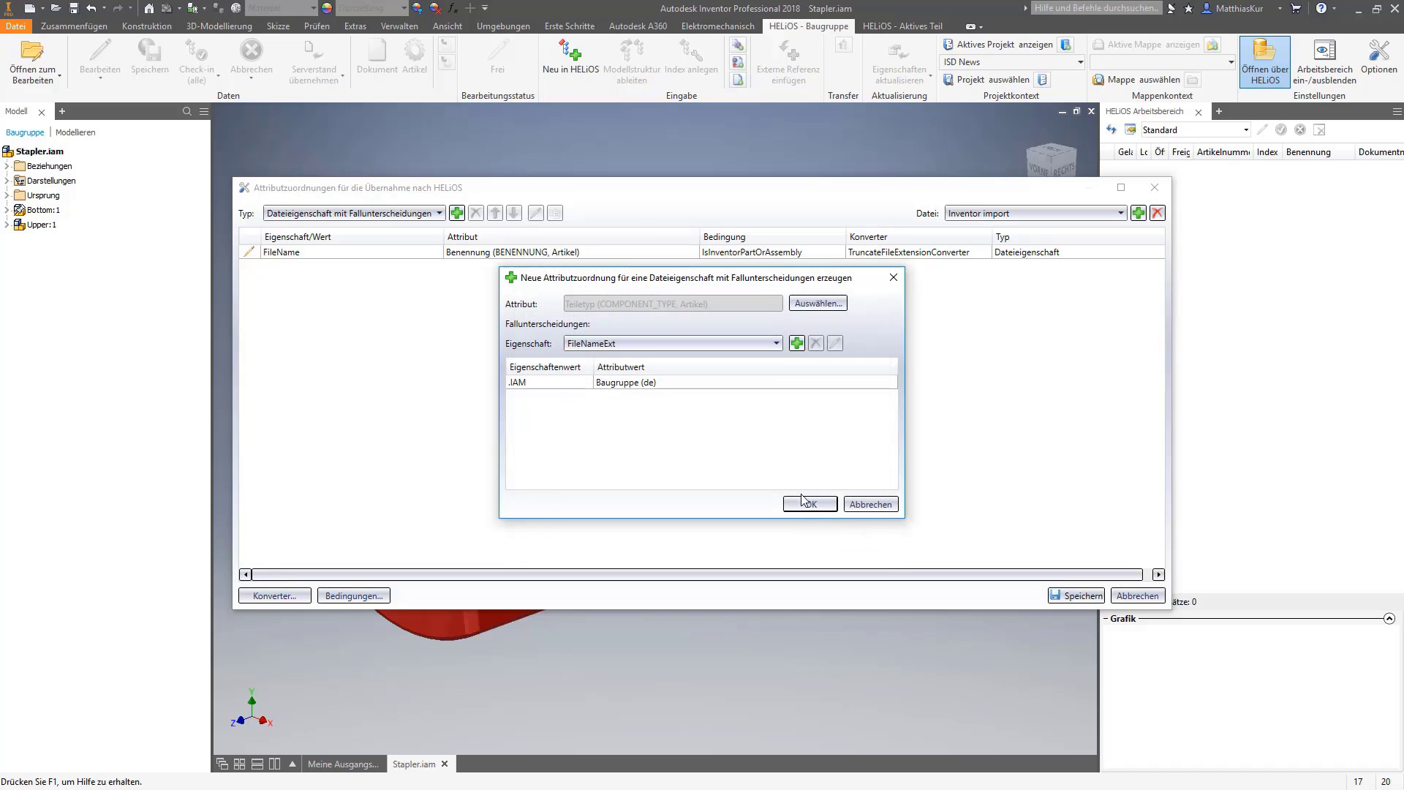
# Add a case distinction for property value .IPT with the multilingual value "Einzelteil" for language de and complete the Teiletyp mapping.
pyautogui.click(796, 343)
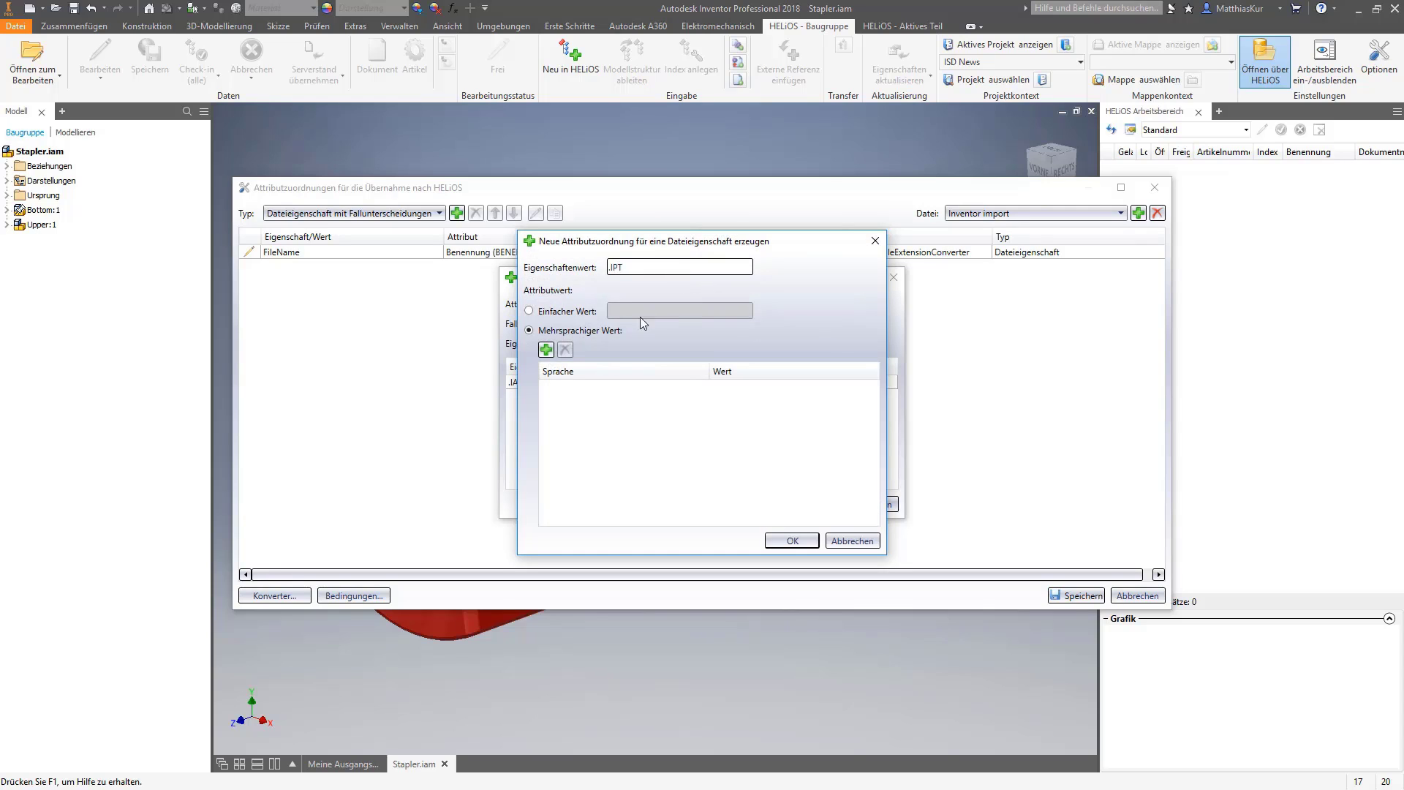
pyautogui.click(546, 349)
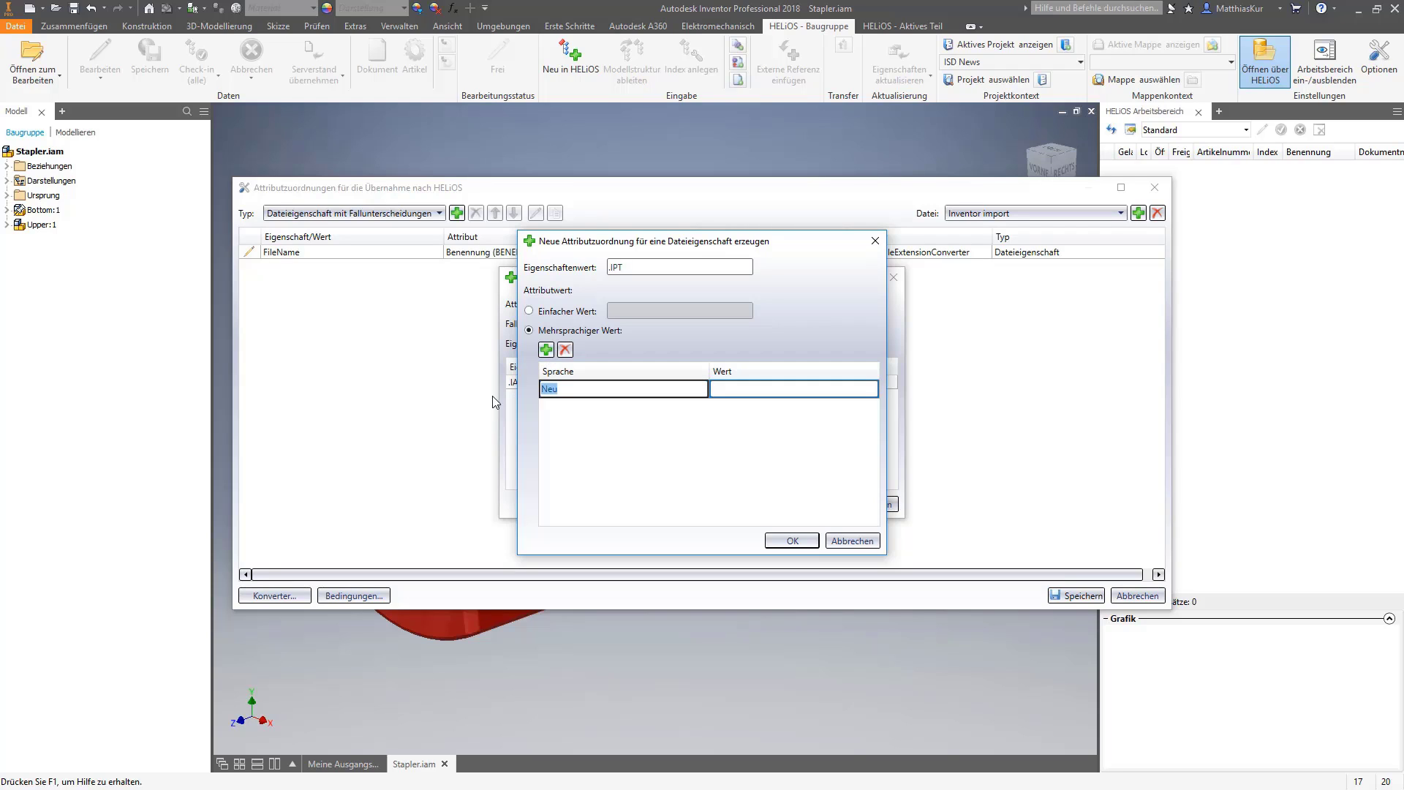
pyautogui.write('de')
pyautogui.click(735, 393)
pyautogui.write('Einzelteil')
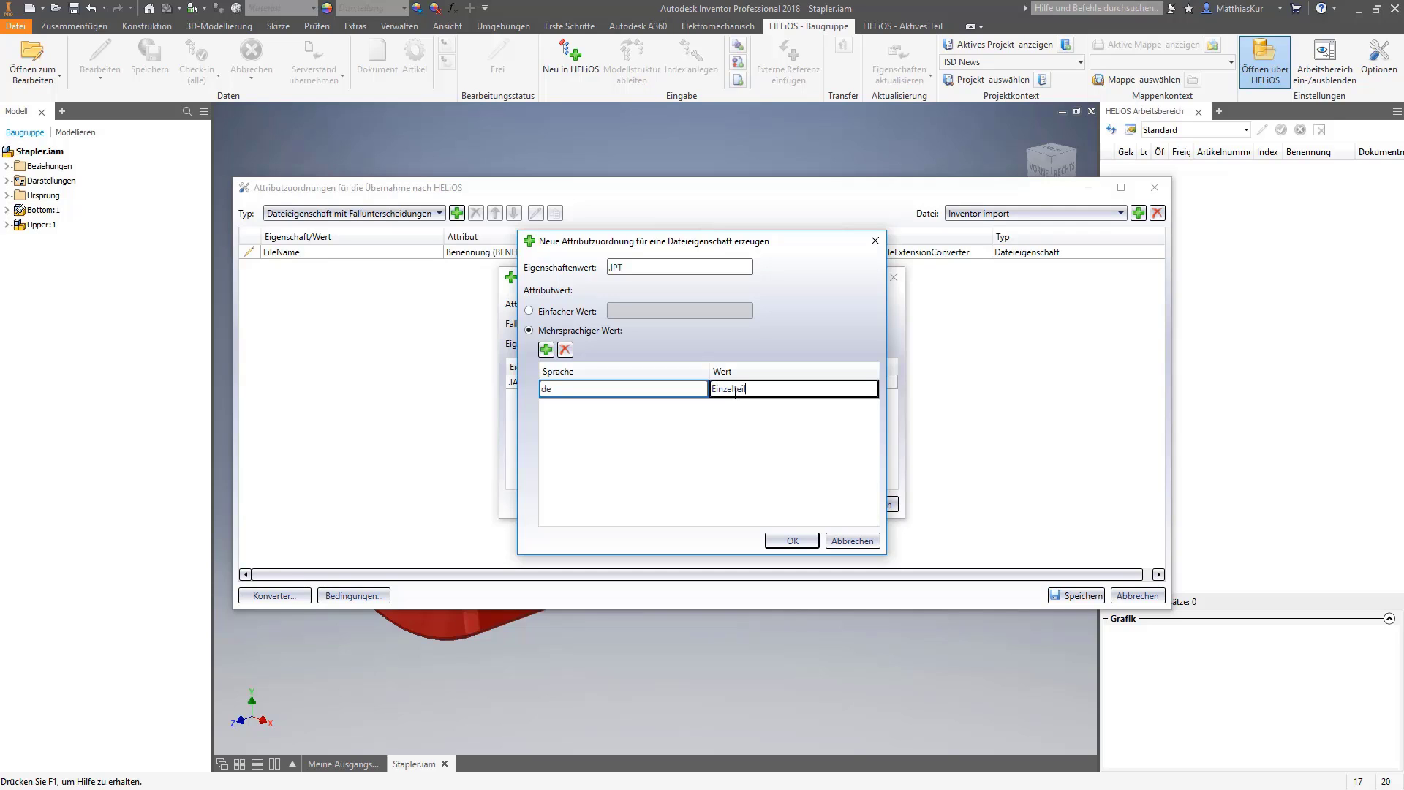
pyautogui.click(792, 540)
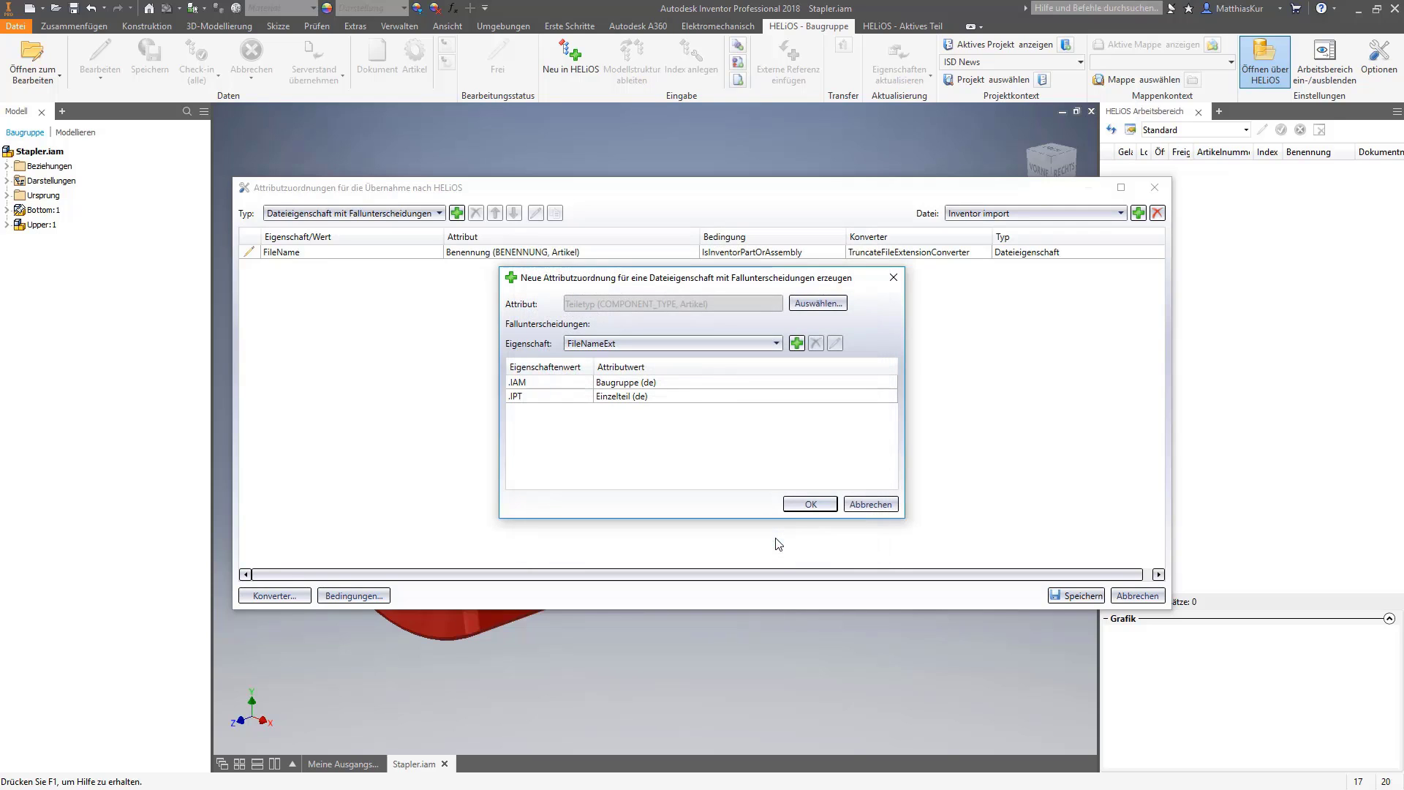
pyautogui.click(807, 503)
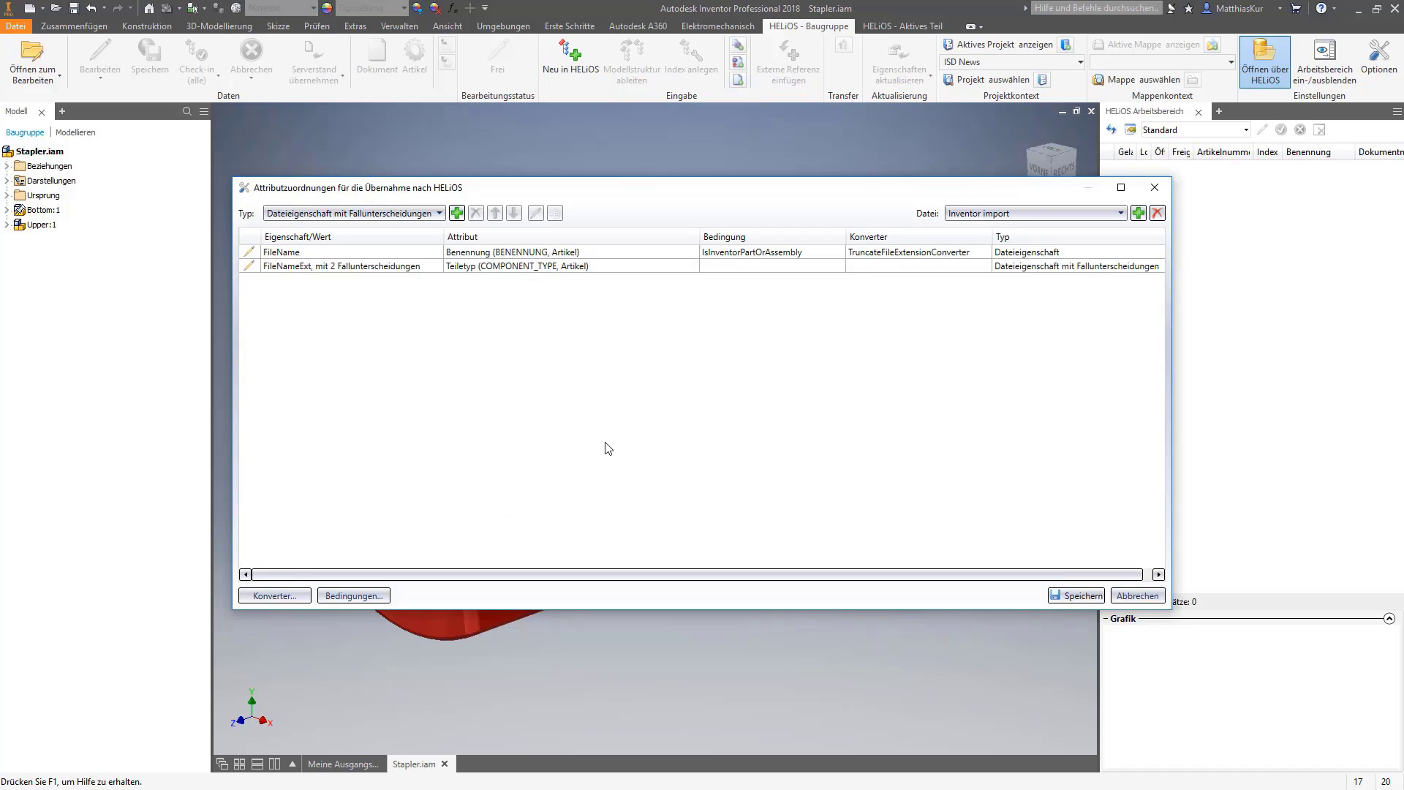
# Begin a mapping of type Modelleigenschaft and assign it the article attribute Werkstoff (WERKSTOFF), filtering the attributes by "wer".
pyautogui.click(433, 217)
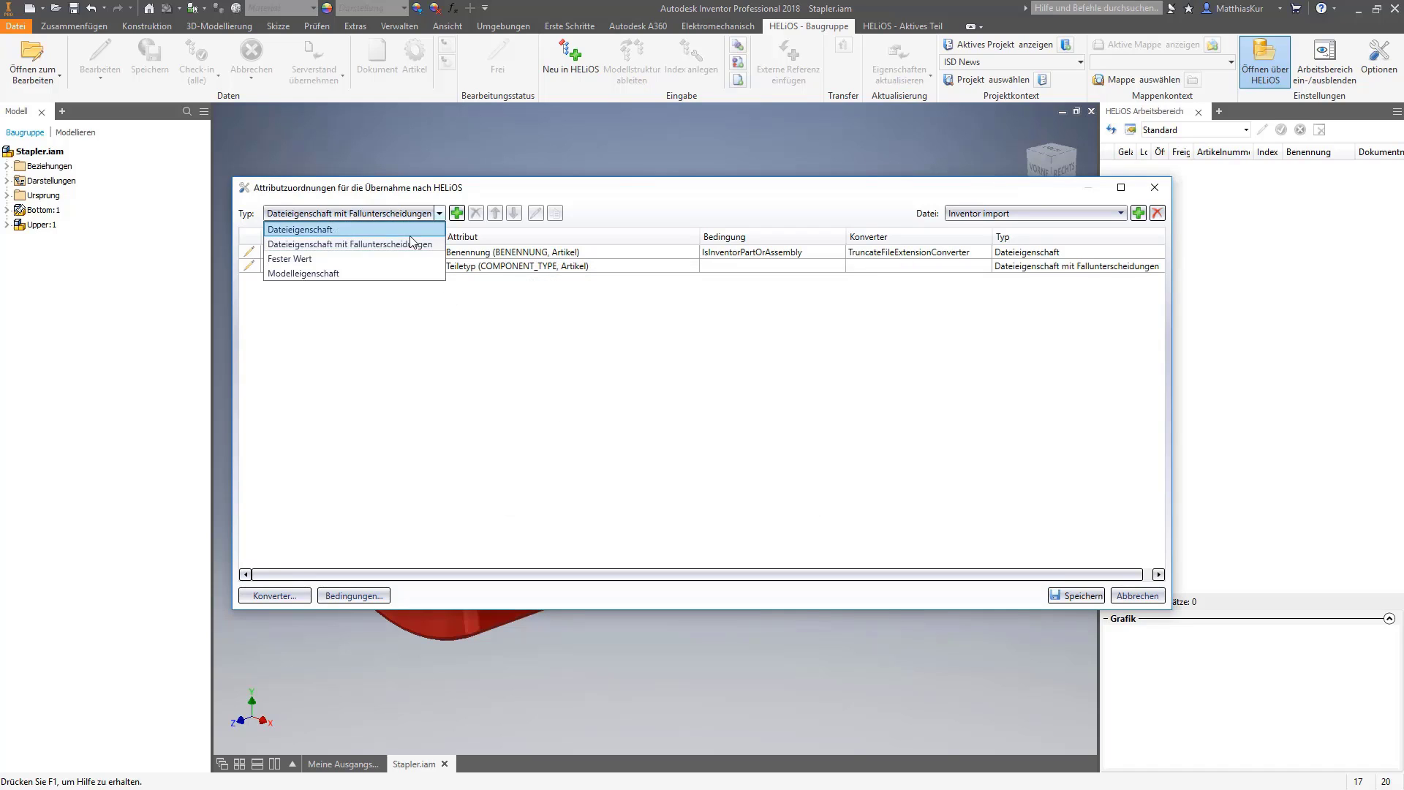
pyautogui.click(358, 273)
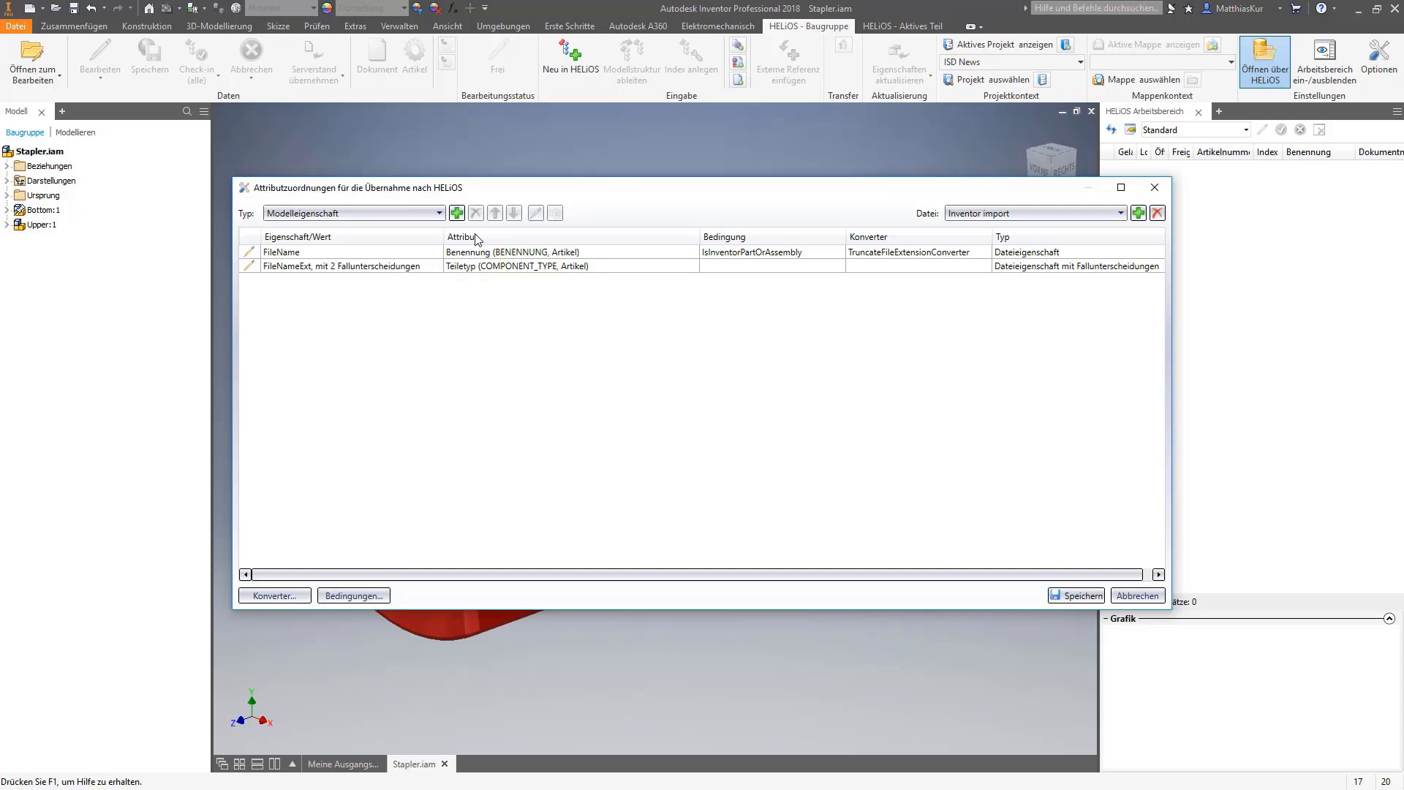
pyautogui.click(457, 213)
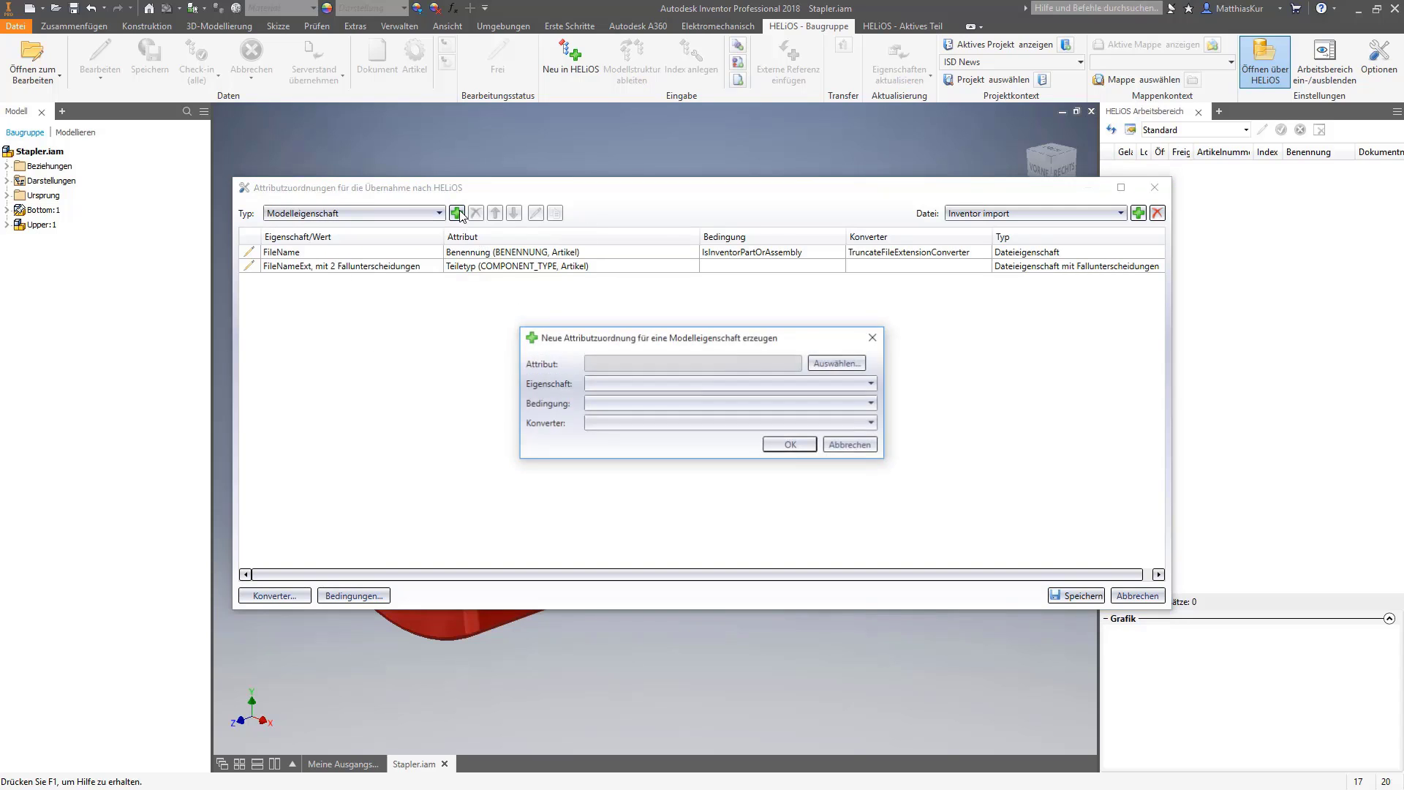
pyautogui.click(826, 363)
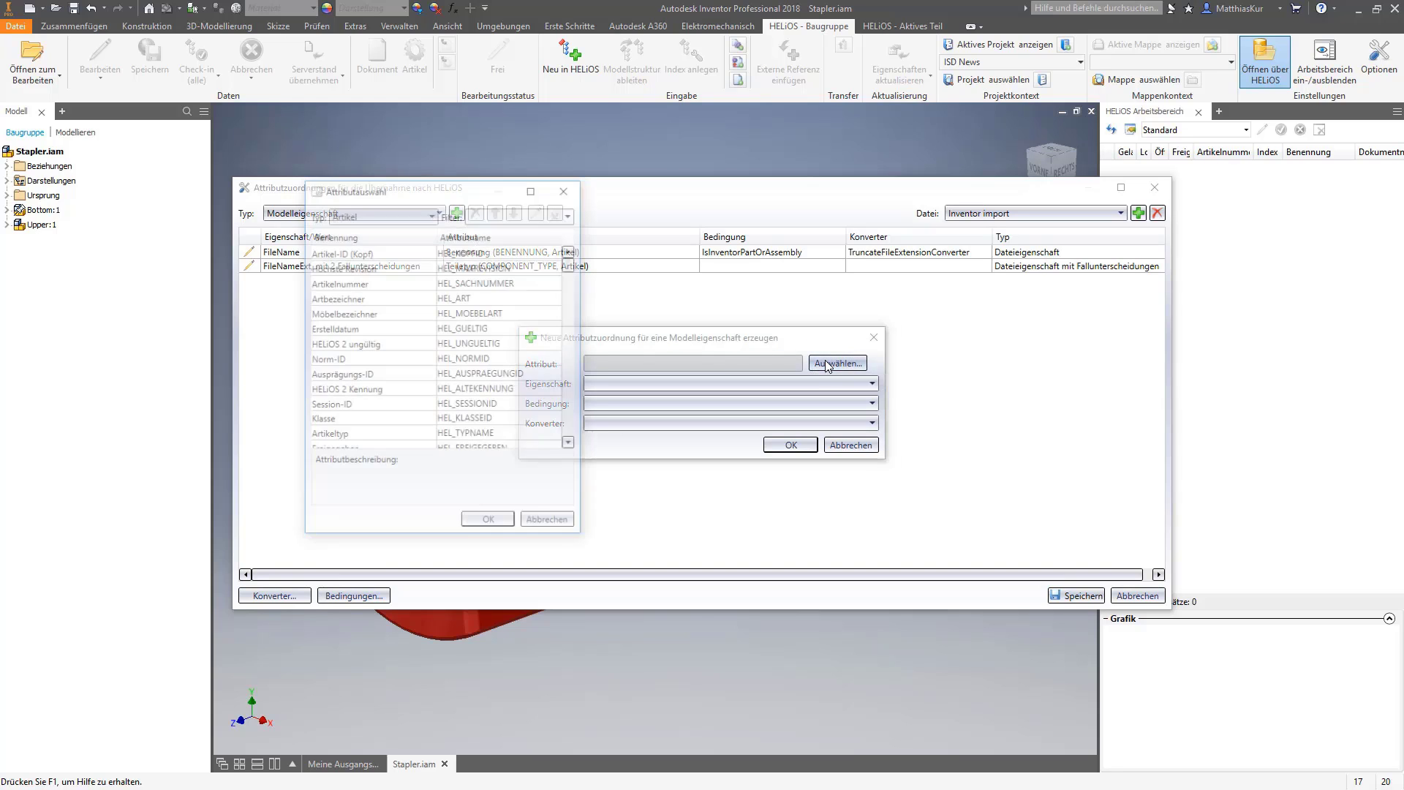
pyautogui.click(529, 212)
pyautogui.write('wer')
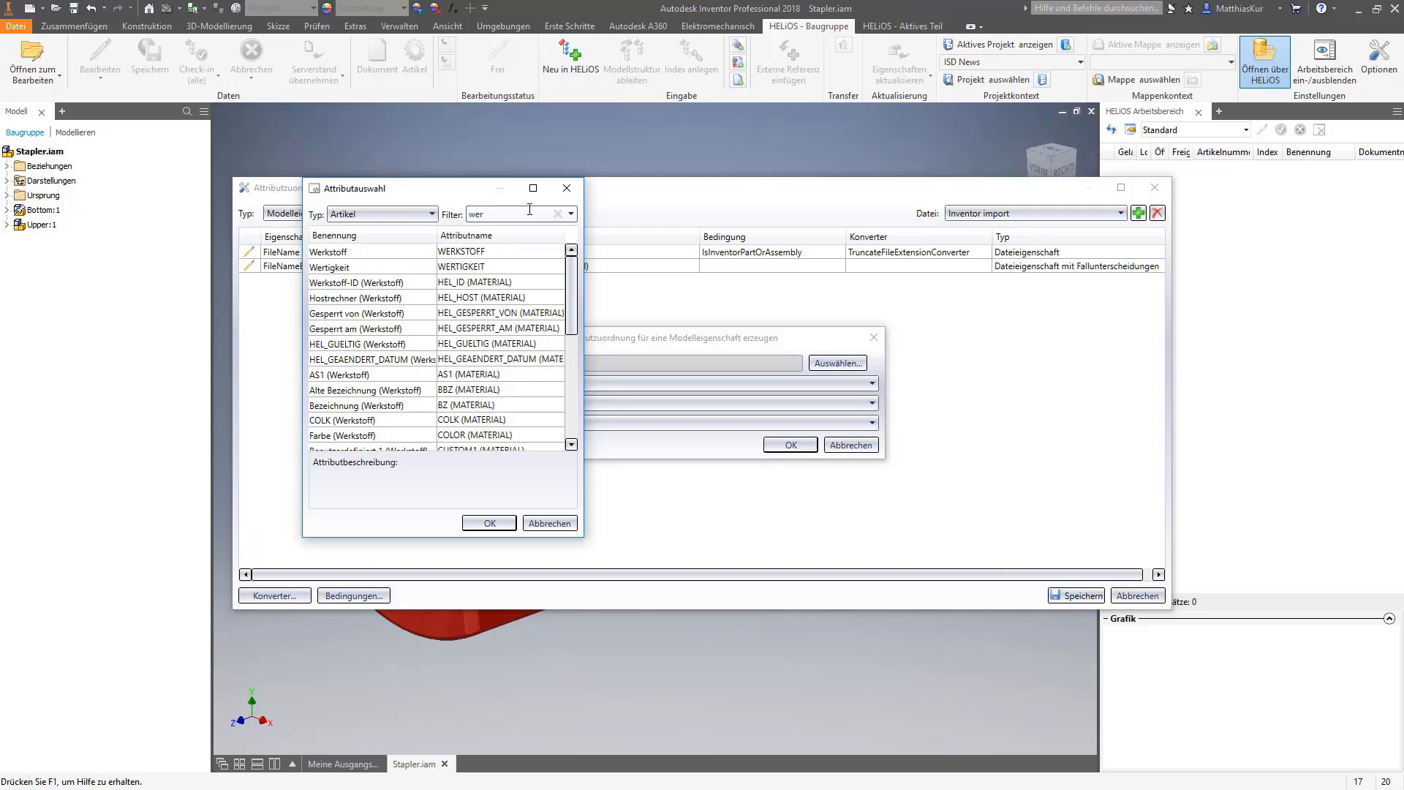
pyautogui.doubleClick(329, 252)
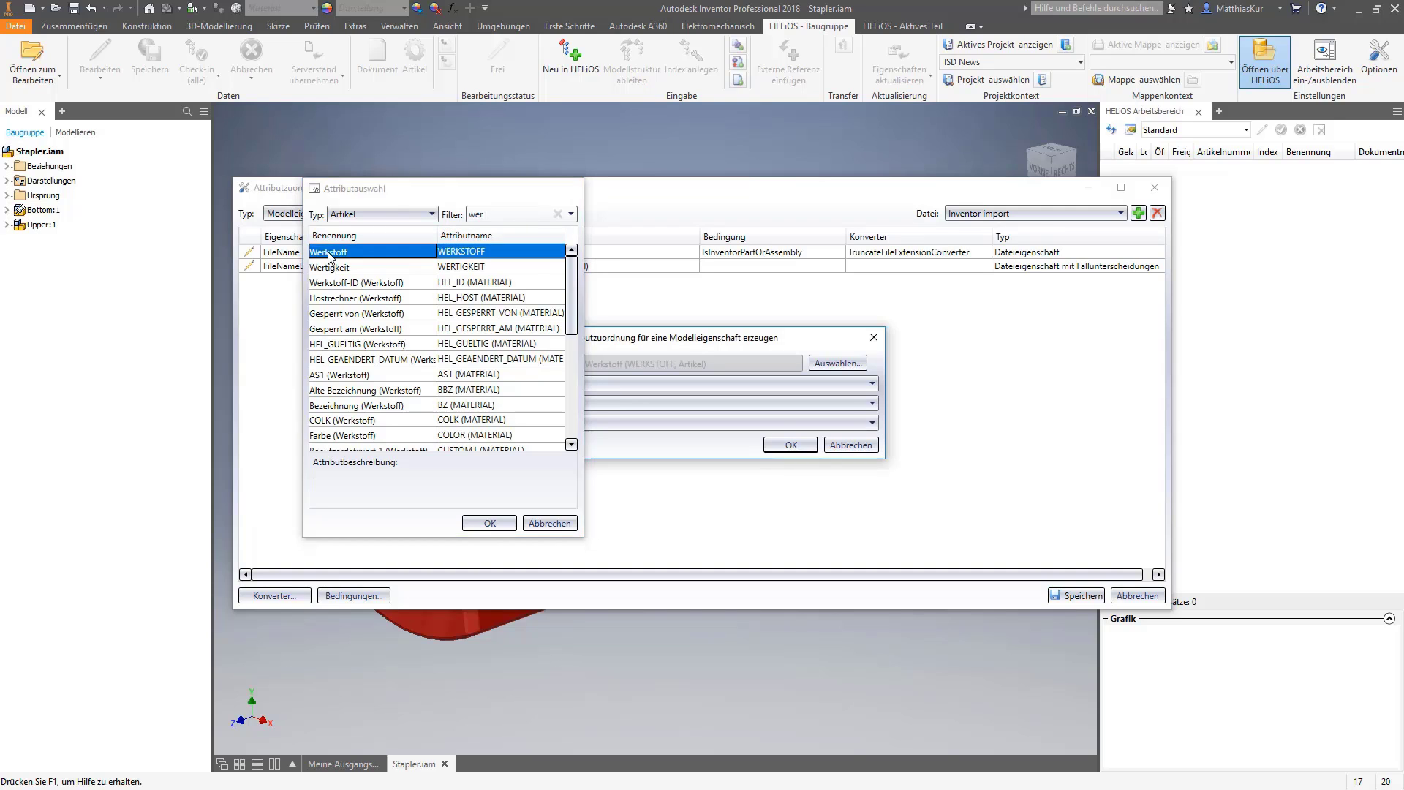
# Complete the Werkstoff mapping with property Material, condition IsInventorPart and converter DefaultStringConverter, and save the attribute mappings.
pyautogui.click(706, 384)
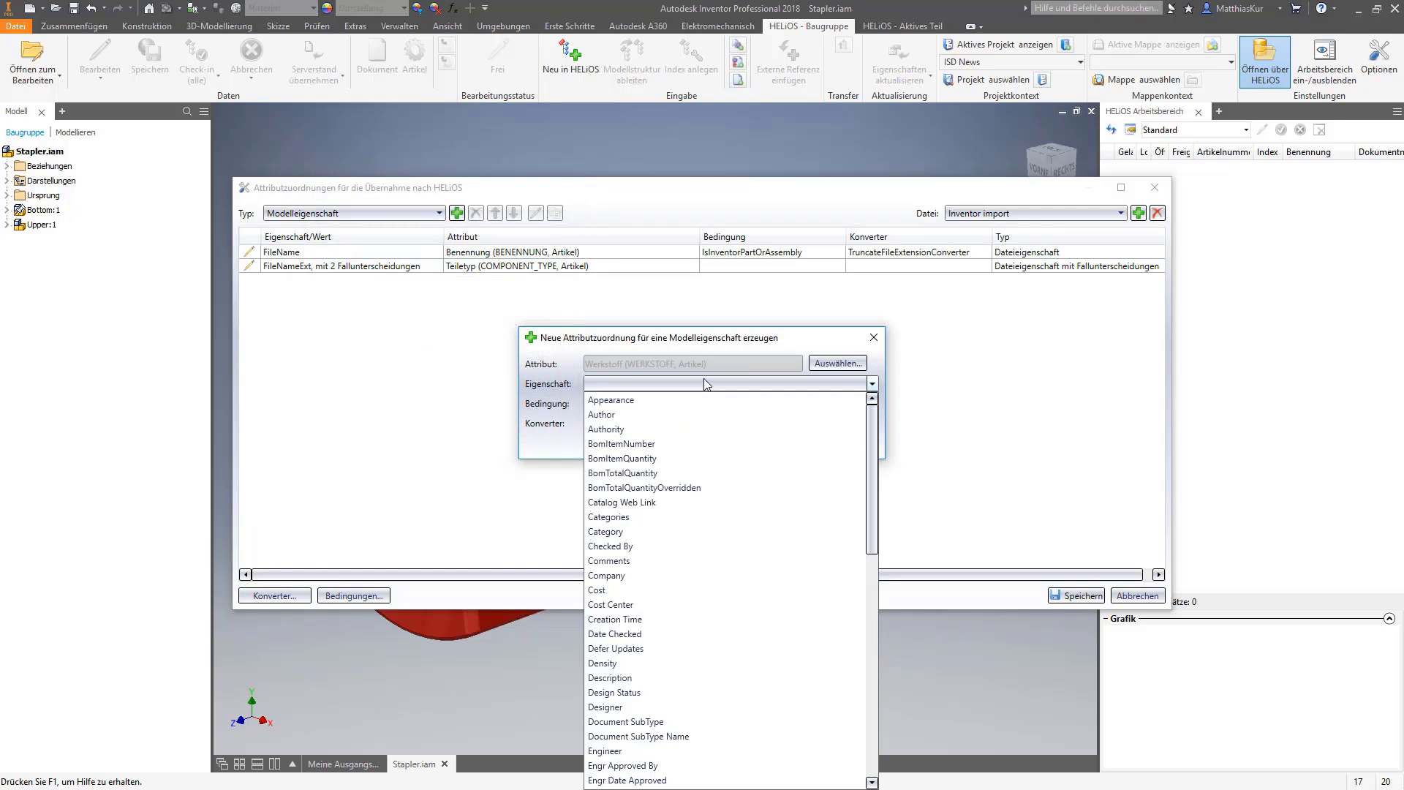
pyautogui.scroll(-1, 698, 587)
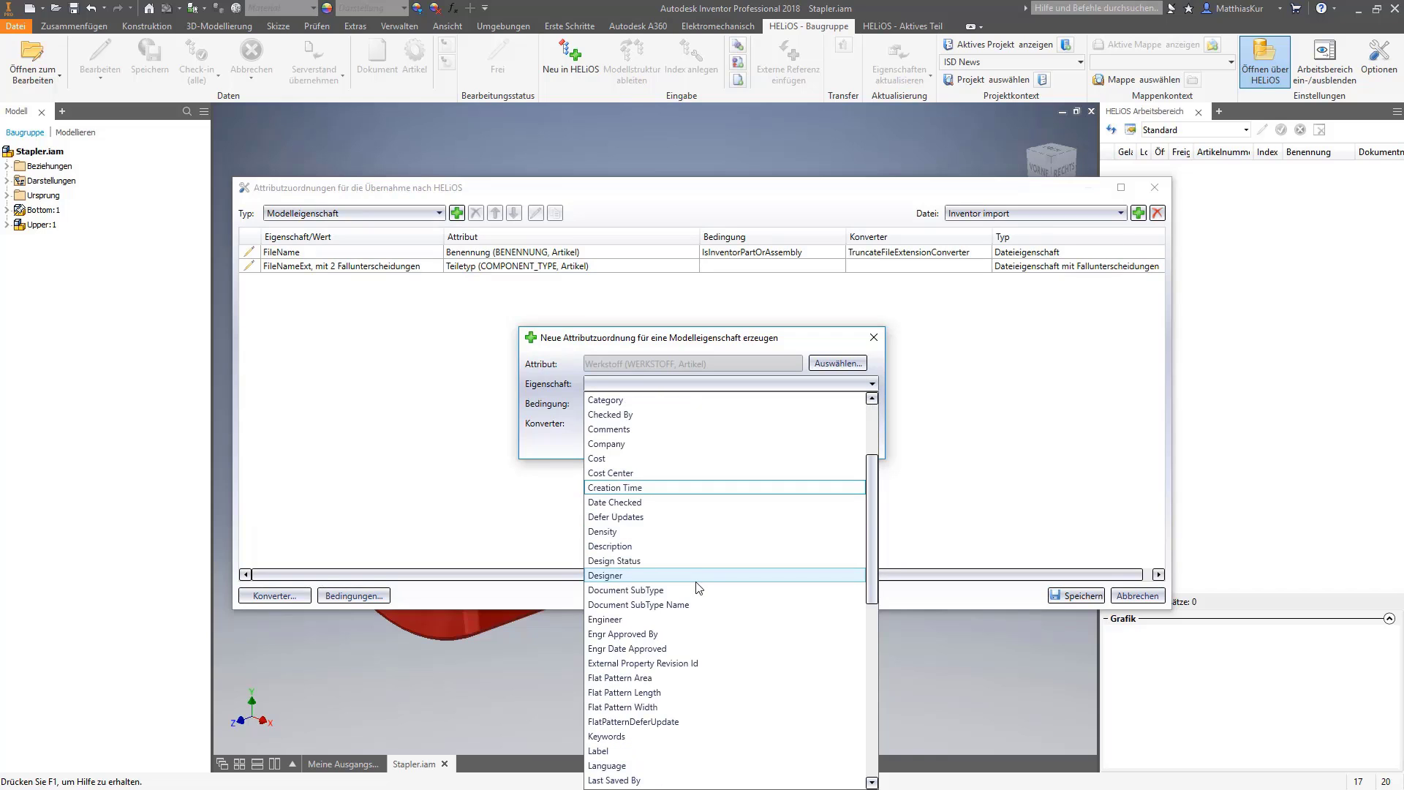
pyautogui.scroll(-4, 698, 589)
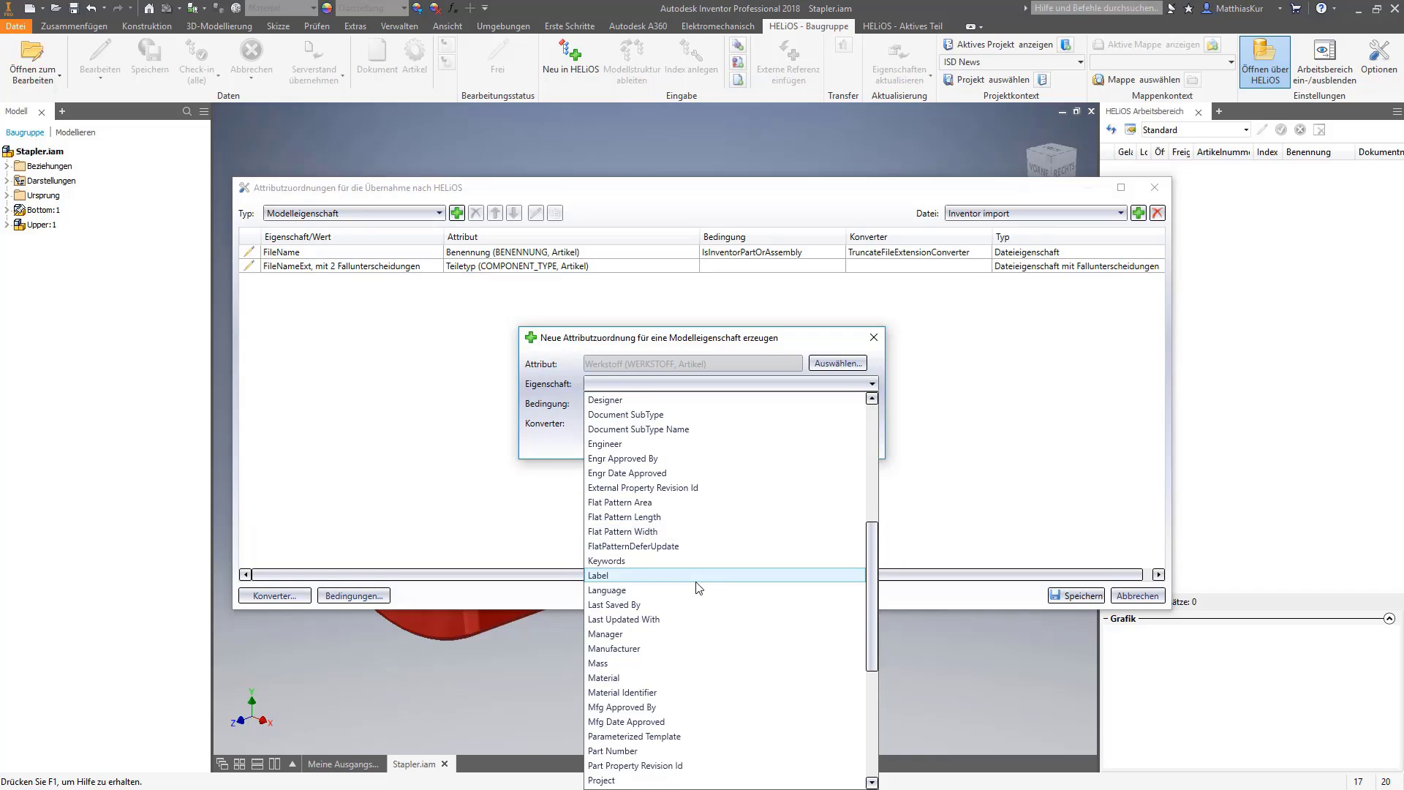
pyautogui.click(626, 676)
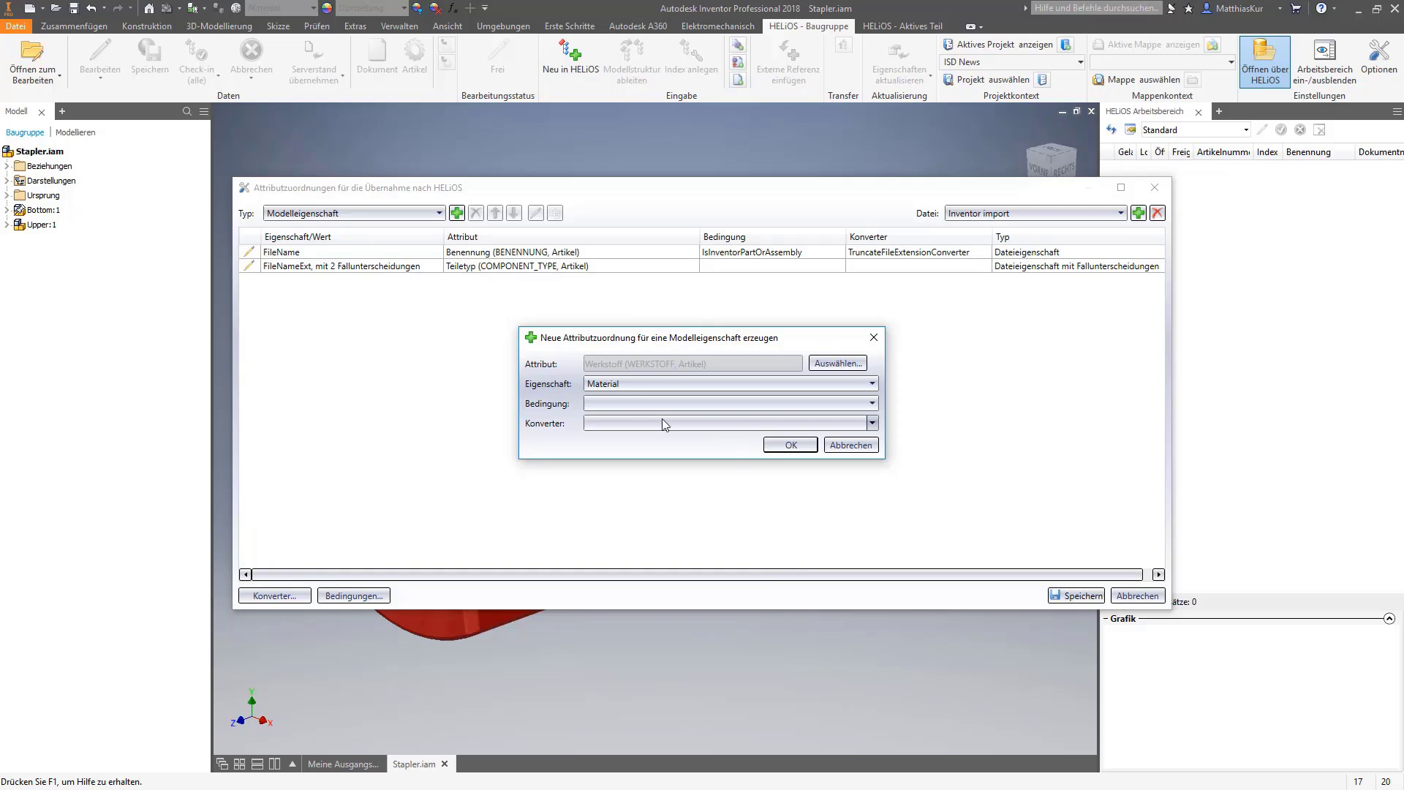
pyautogui.click(820, 403)
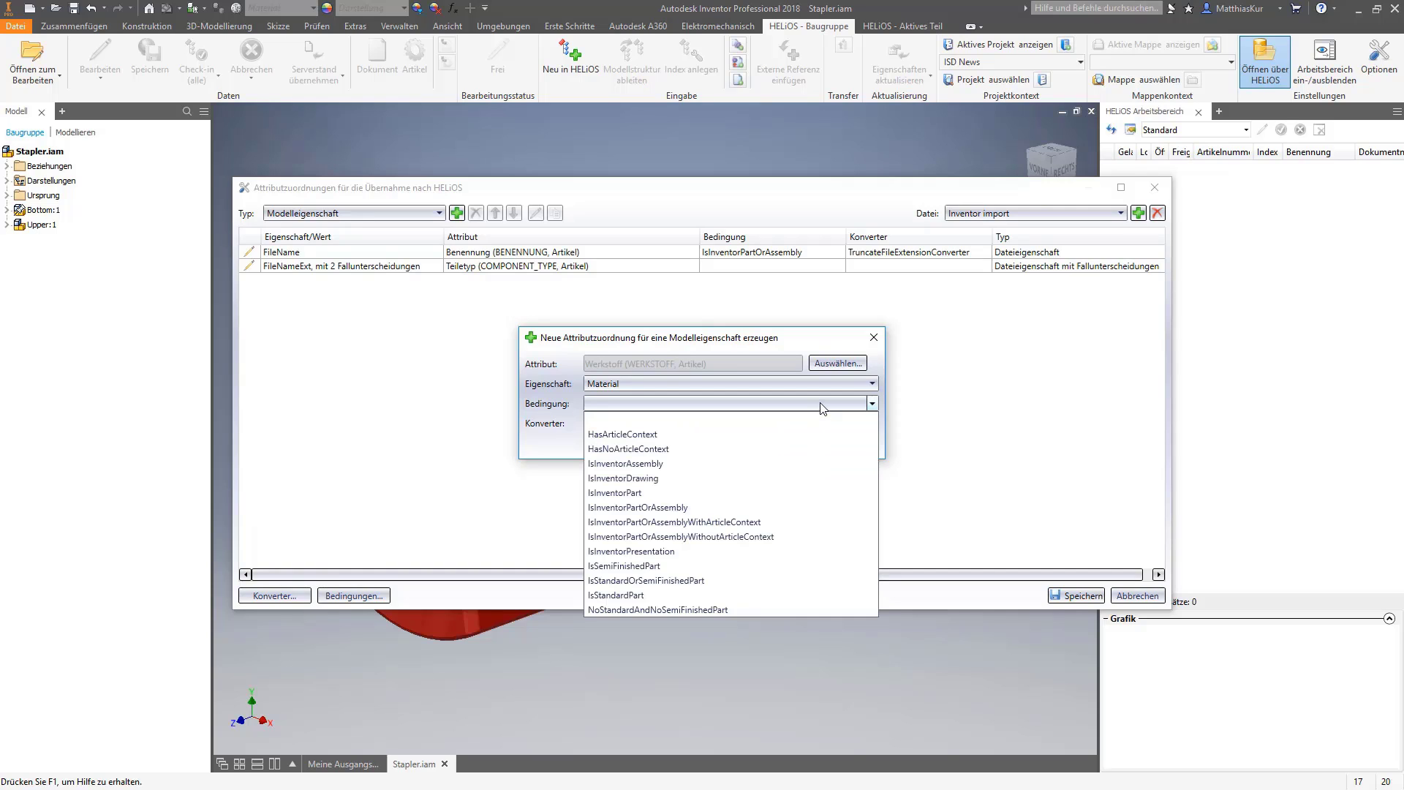
pyautogui.click(686, 495)
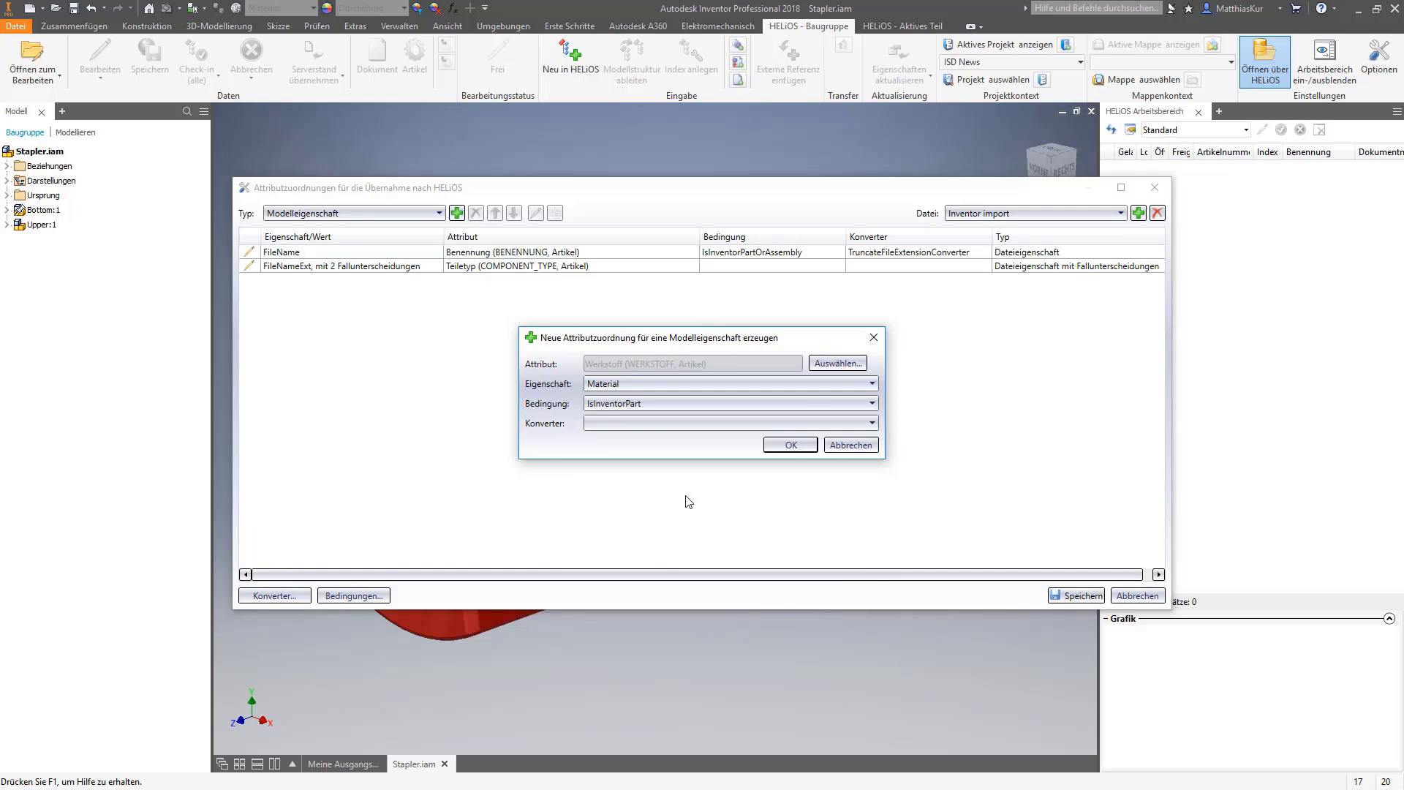
pyautogui.click(618, 424)
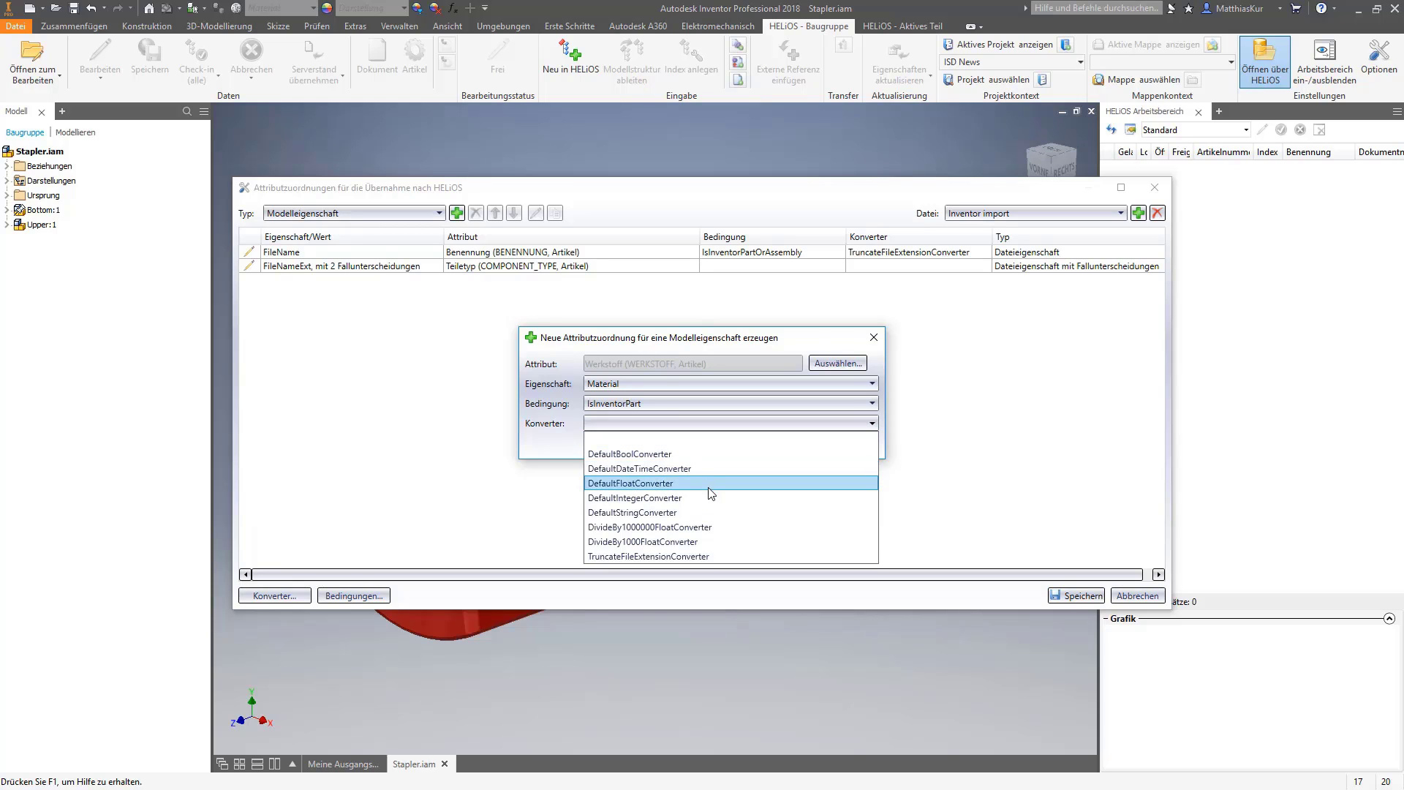
pyautogui.click(683, 512)
pyautogui.click(789, 446)
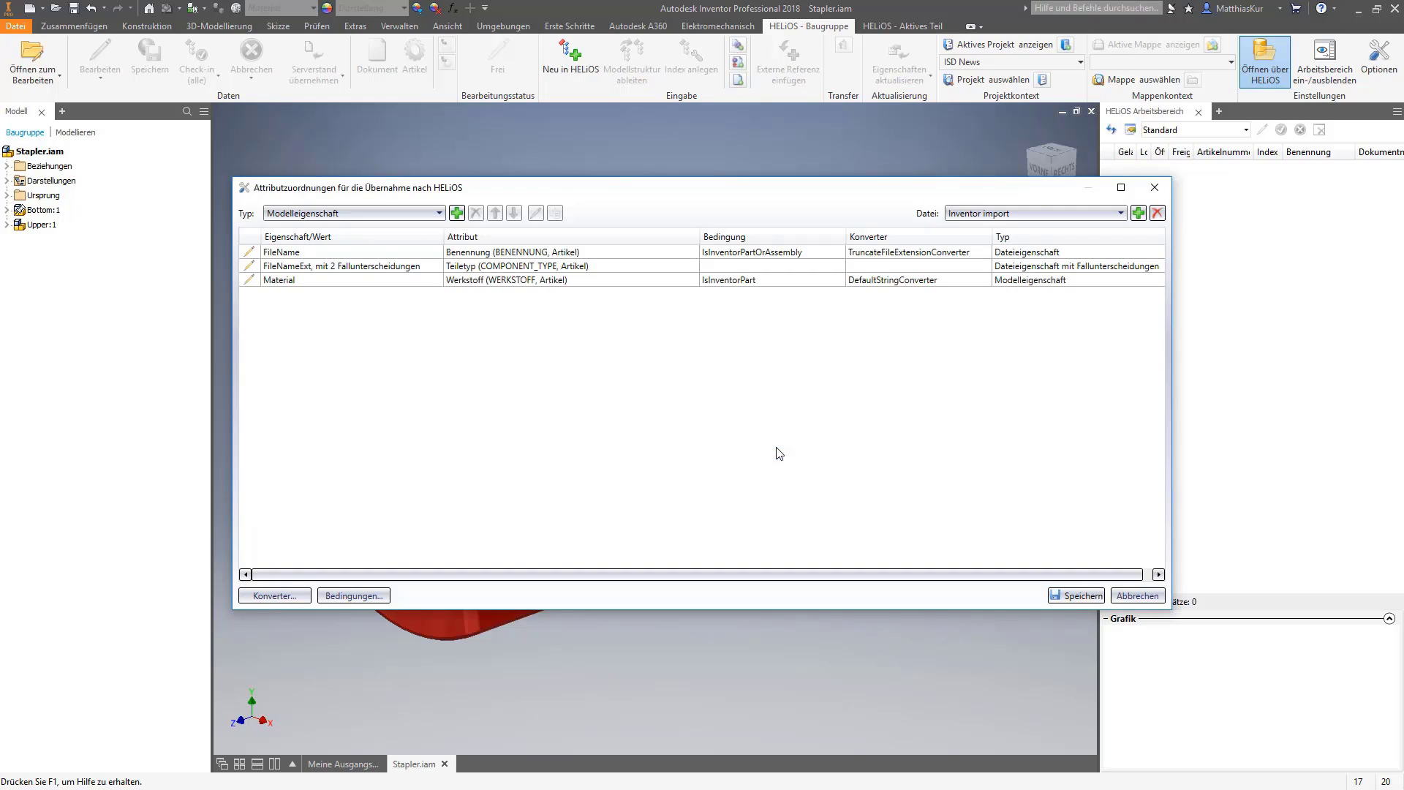
pyautogui.click(1078, 596)
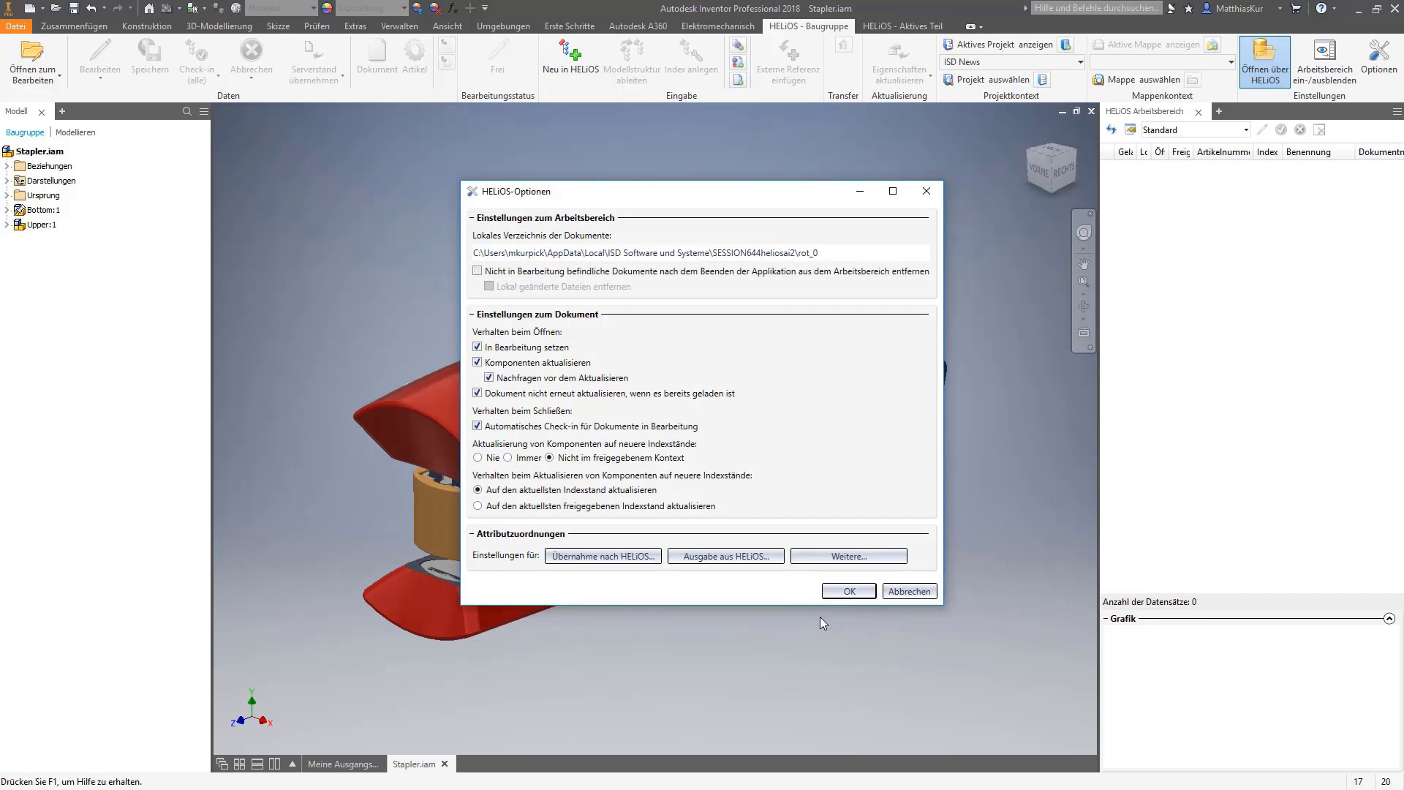
pyautogui.click(841, 589)
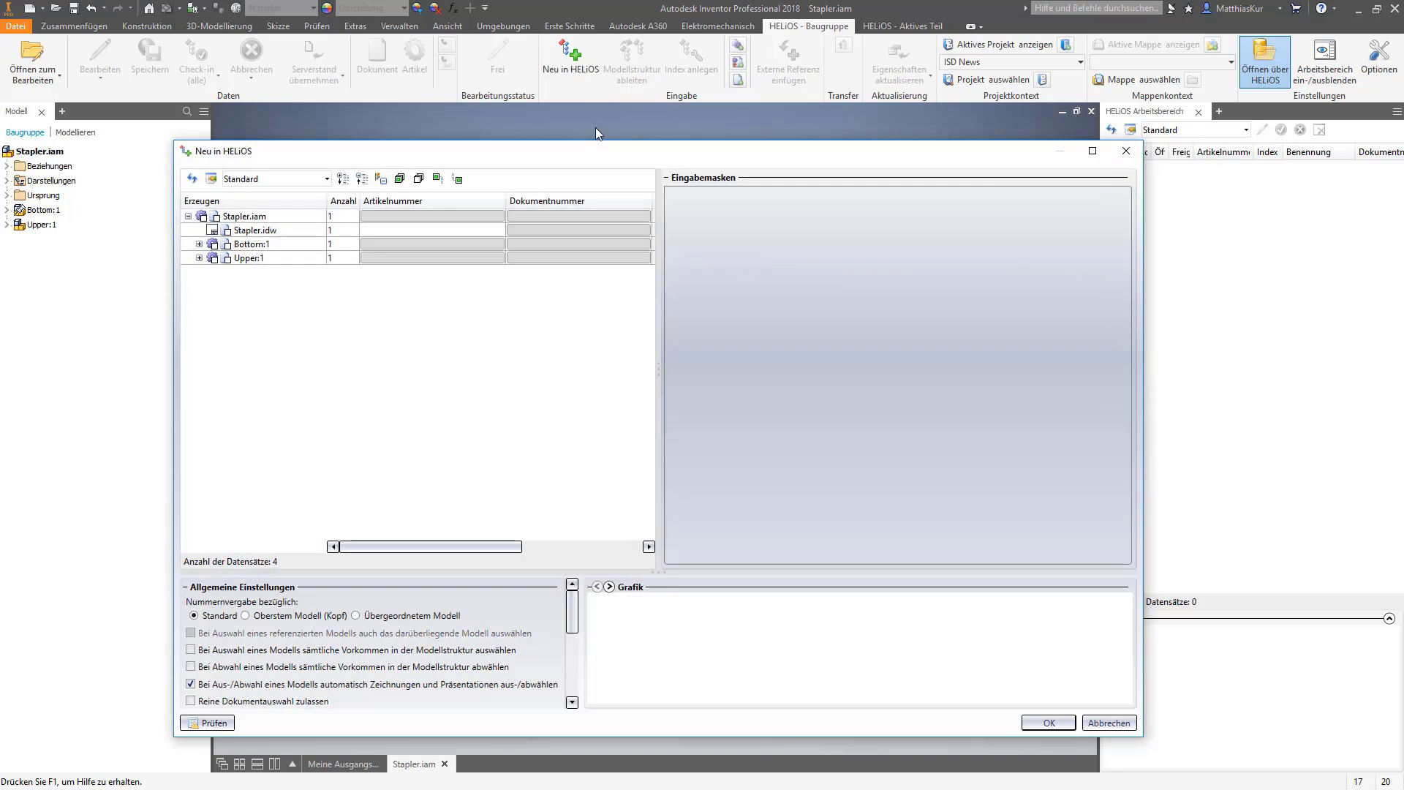
# In Neu in HELiOS for Stapler.iam, set the import configuration to Inventor import and select all models for creation.
pyautogui.scroll(-2, 412, 654)
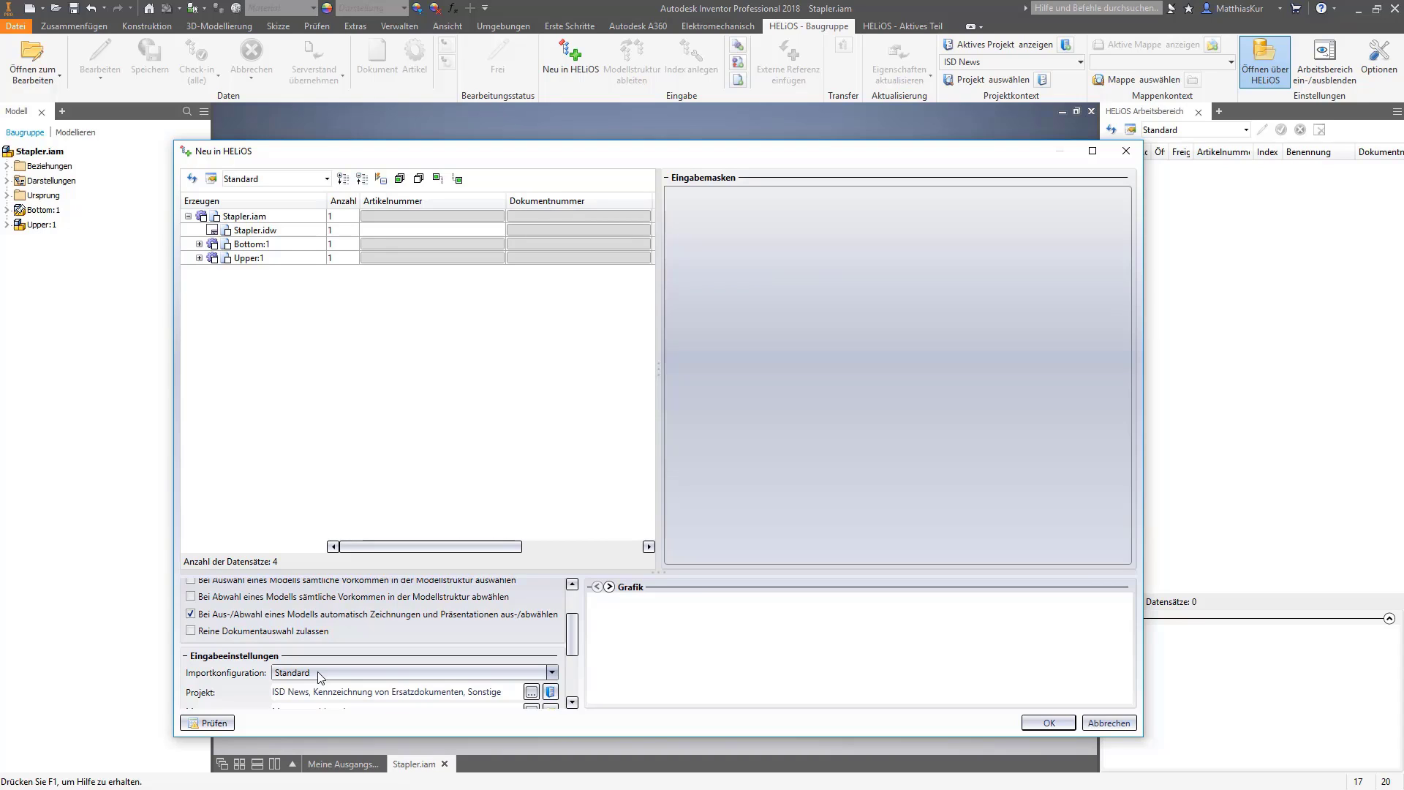
pyautogui.click(318, 673)
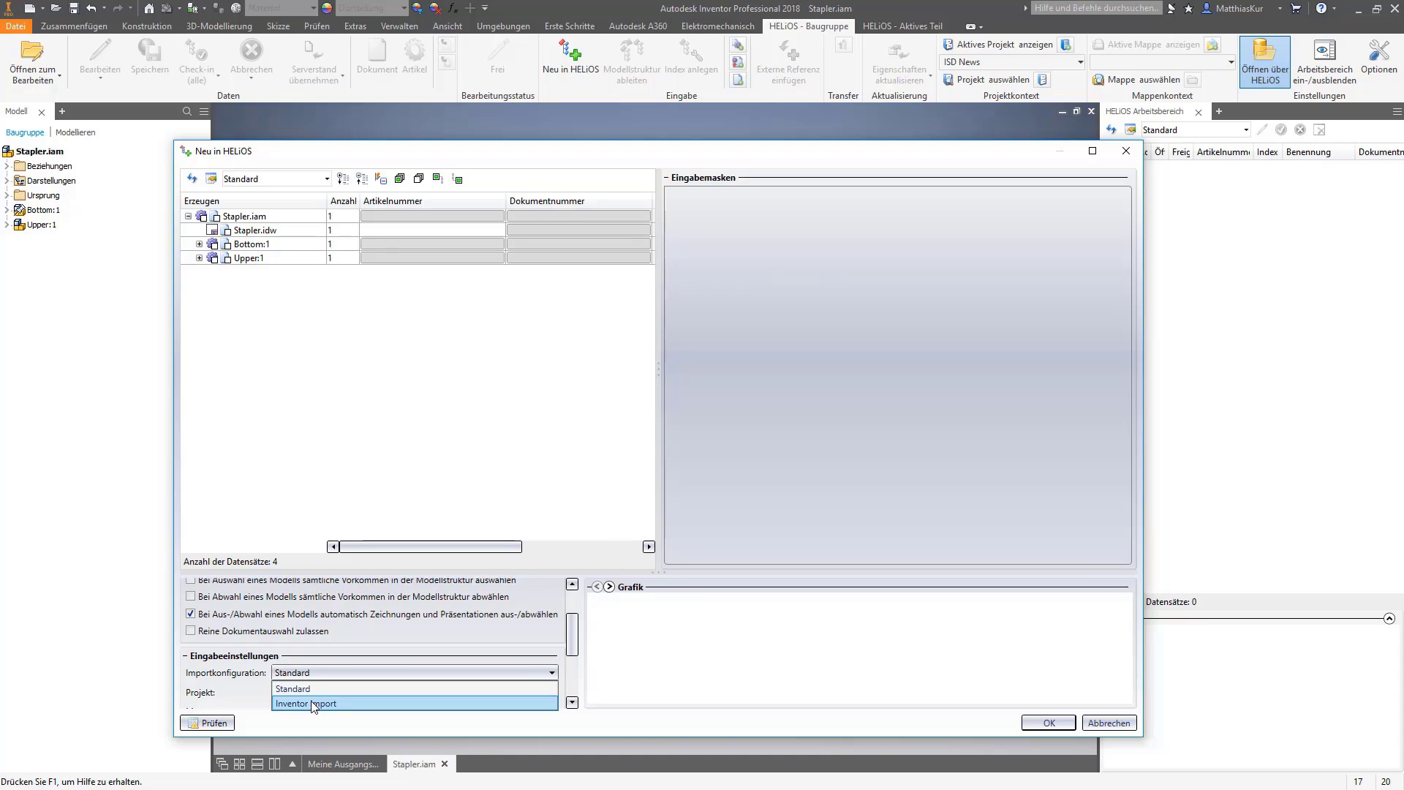
pyautogui.click(312, 705)
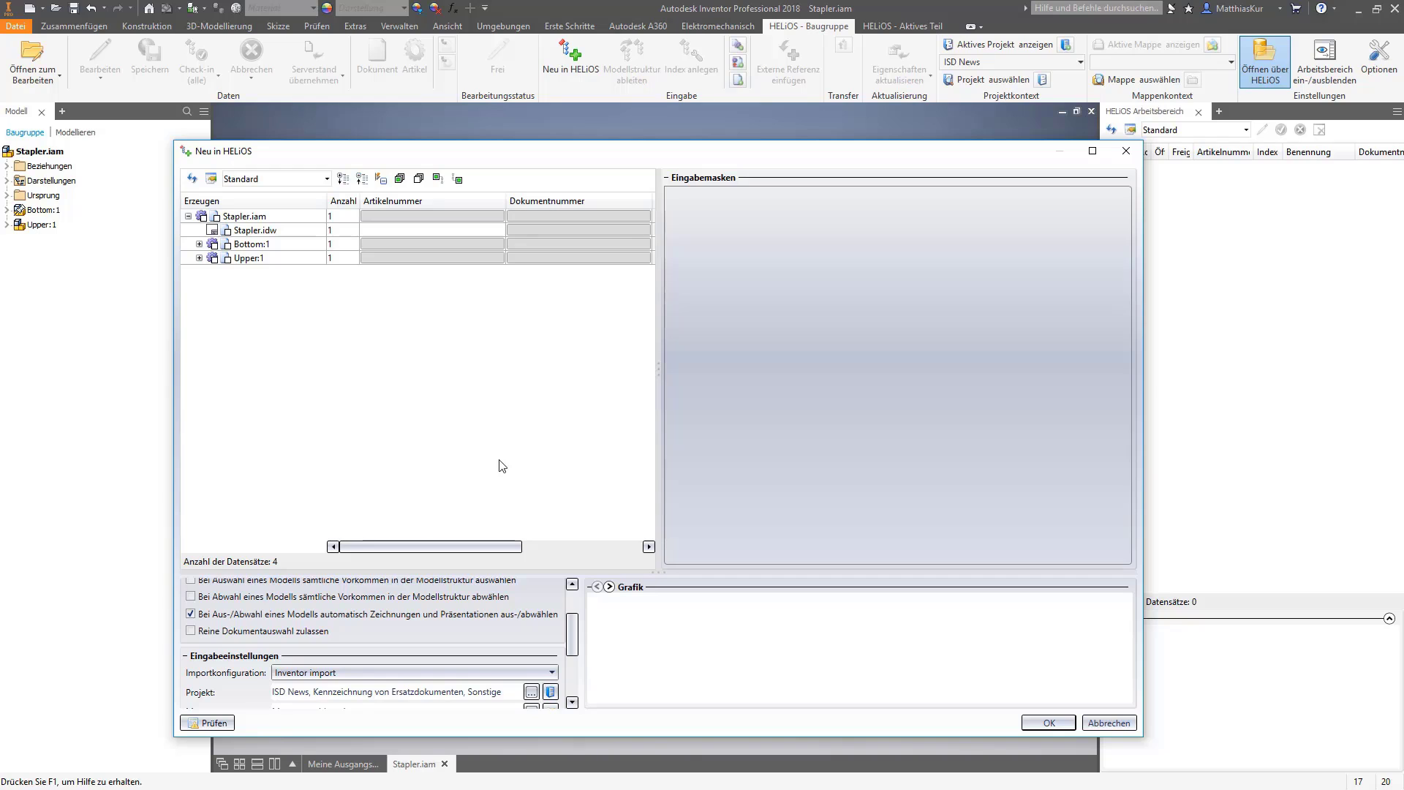
pyautogui.click(389, 182)
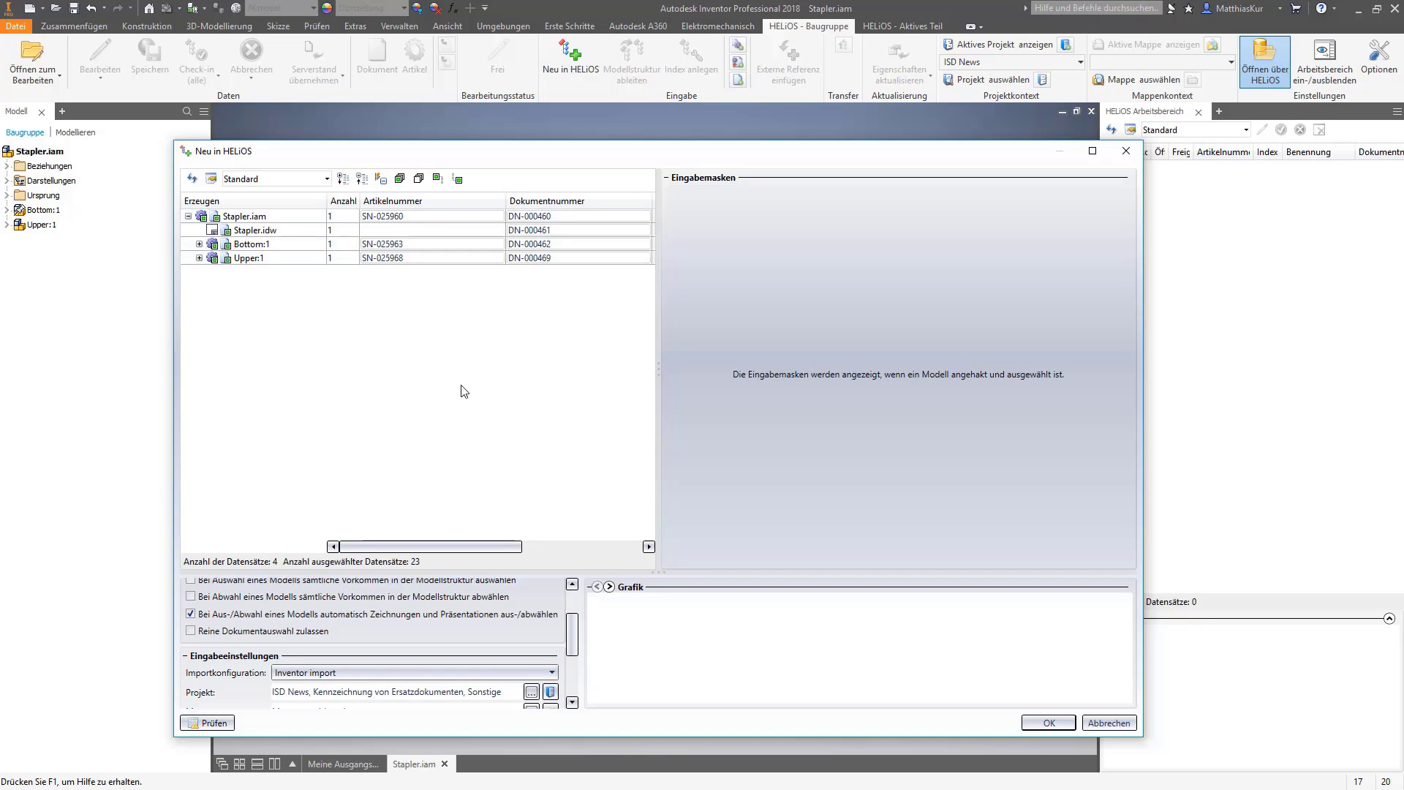
# Examine the article masks of Stapler.iam, Bottom:1 and Lower Mount:1, and close the HELiOS options.
pyautogui.click(249, 219)
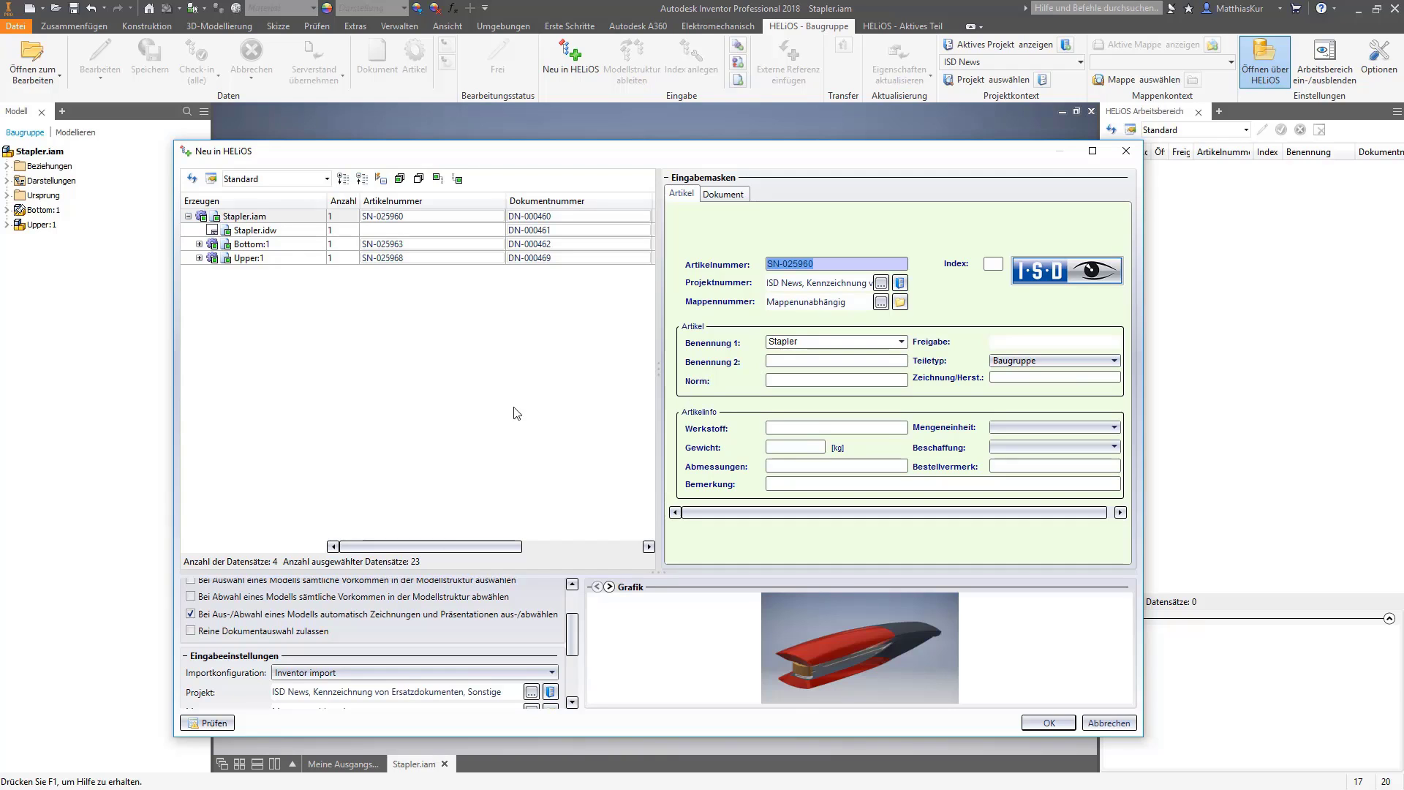
pyautogui.click(198, 244)
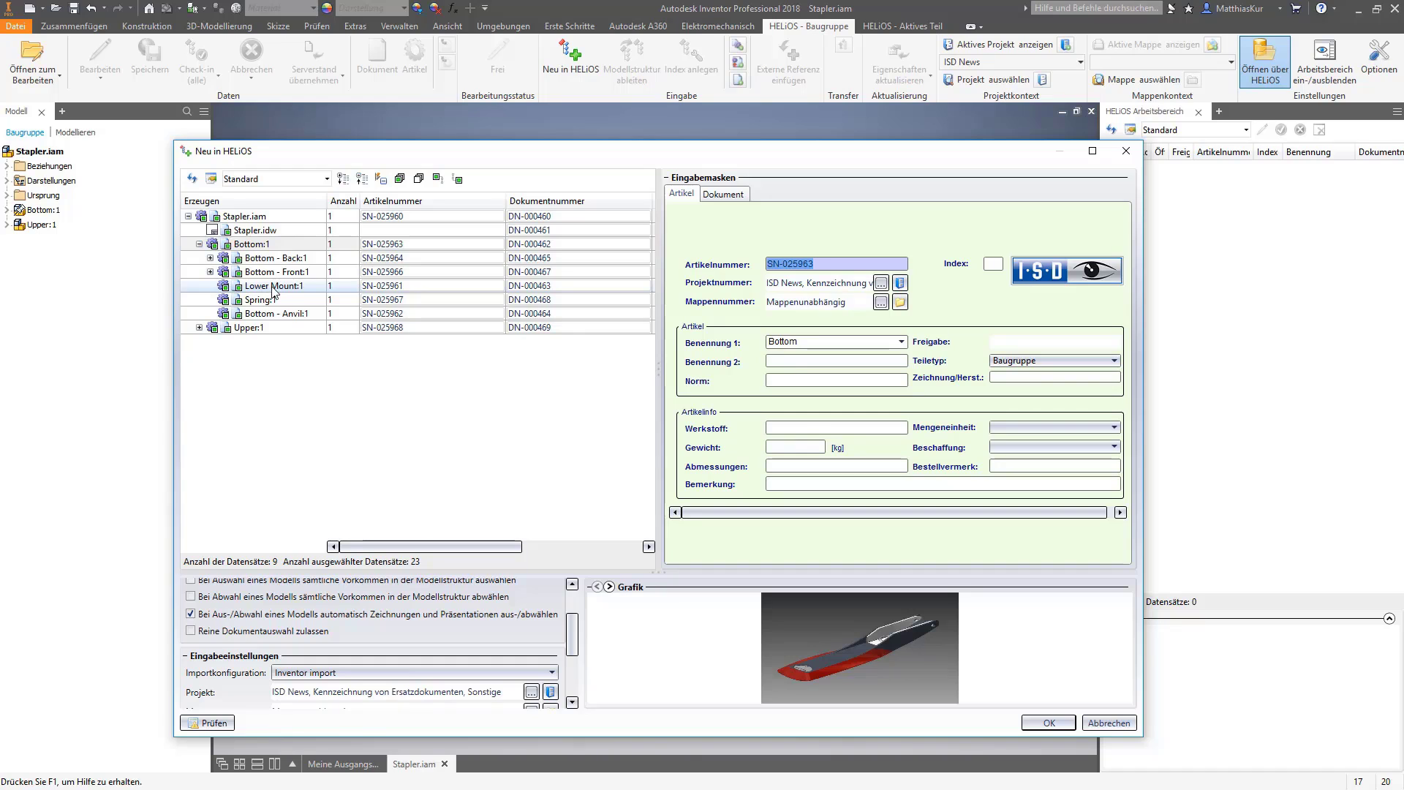
pyautogui.click(264, 286)
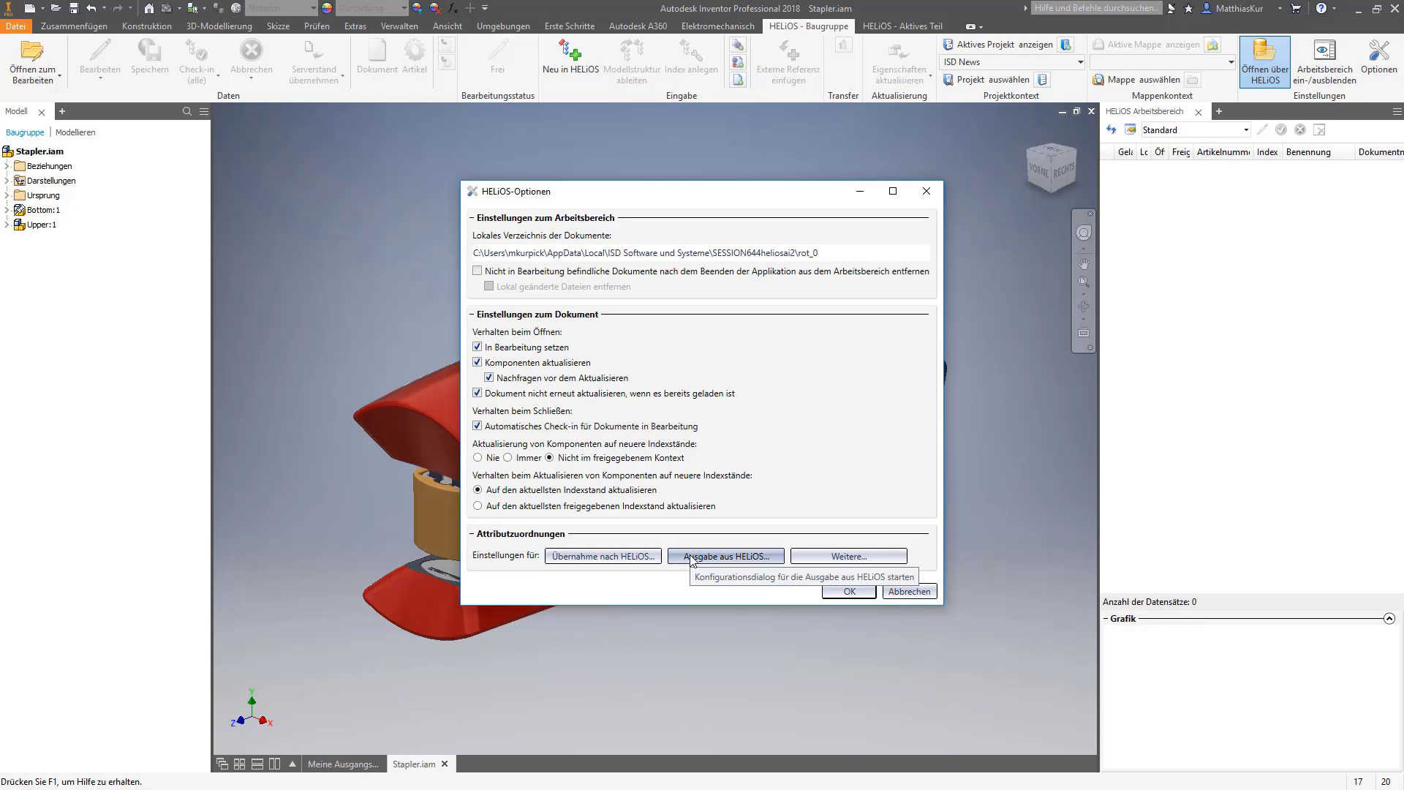
pyautogui.click(828, 592)
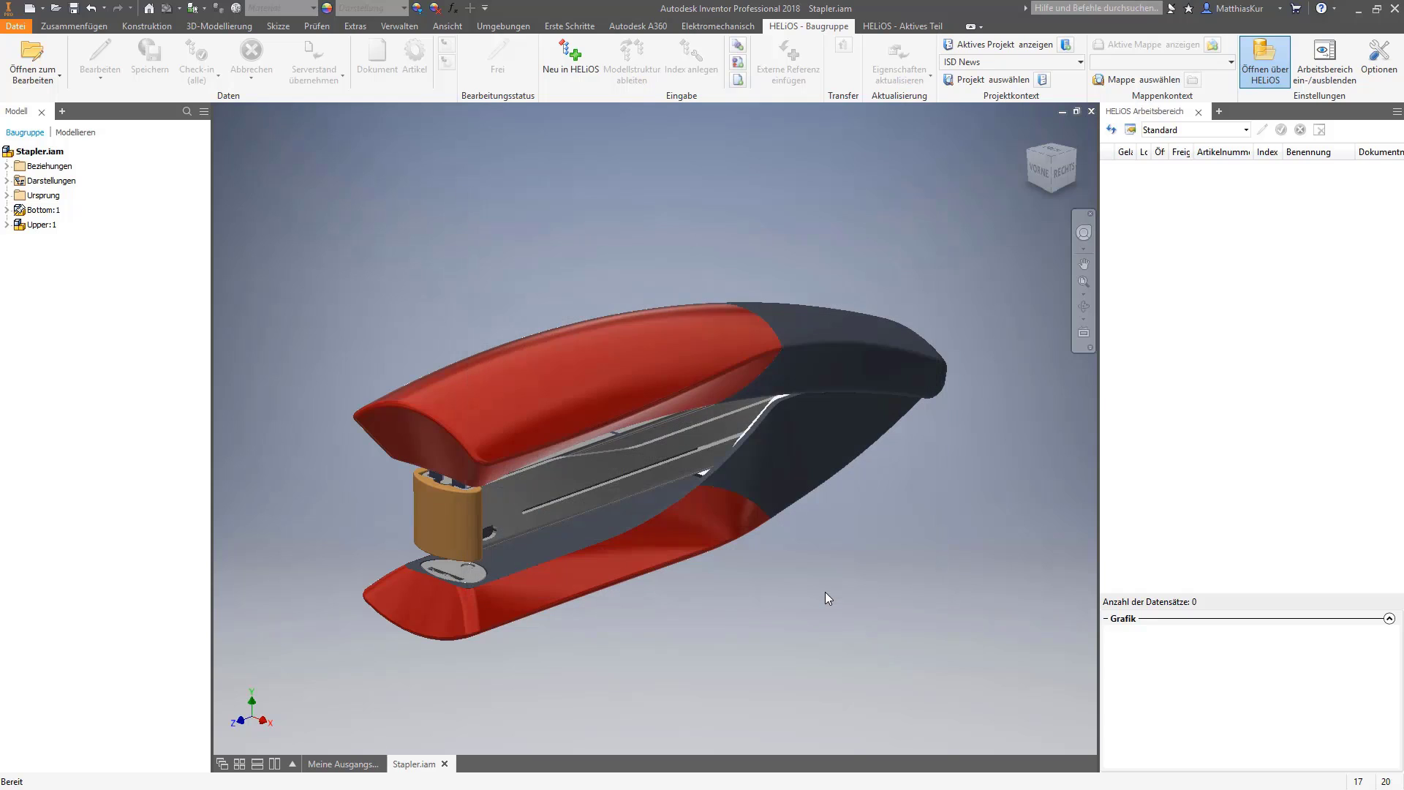